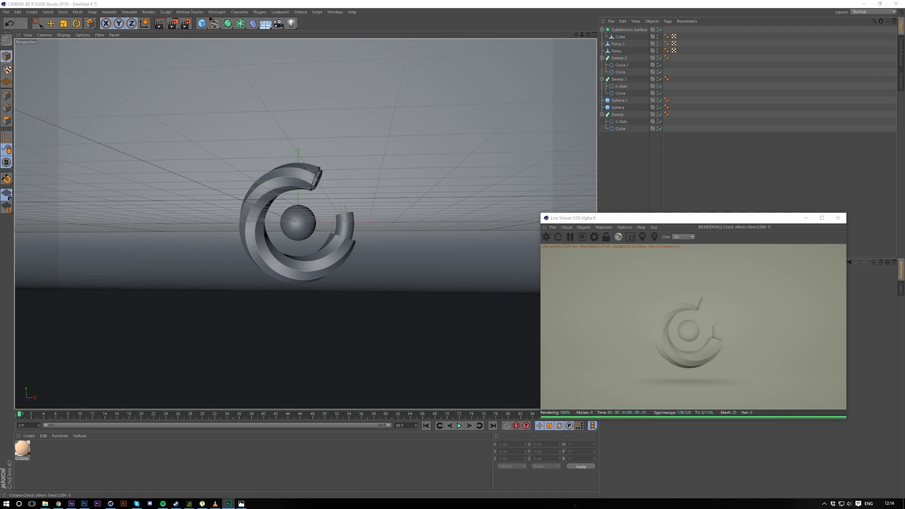
Step: Move the Live Viewer aside and zoom the viewport in on the swept-ring C logo
{"action": "left_click_drag", "start_coordinate": [680, 226], "coordinate": [696, 166]}
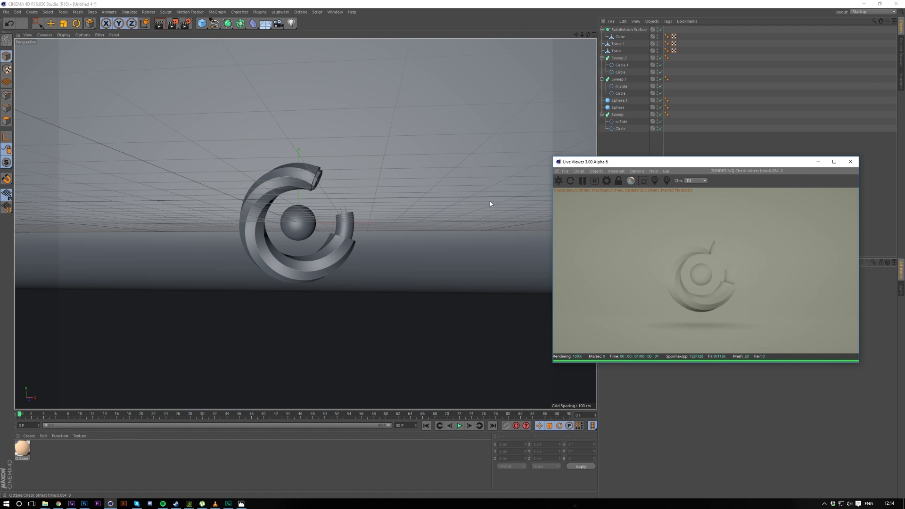
{"action": "left_click_drag", "start_coordinate": [582, 34], "coordinate": [573, 43]}
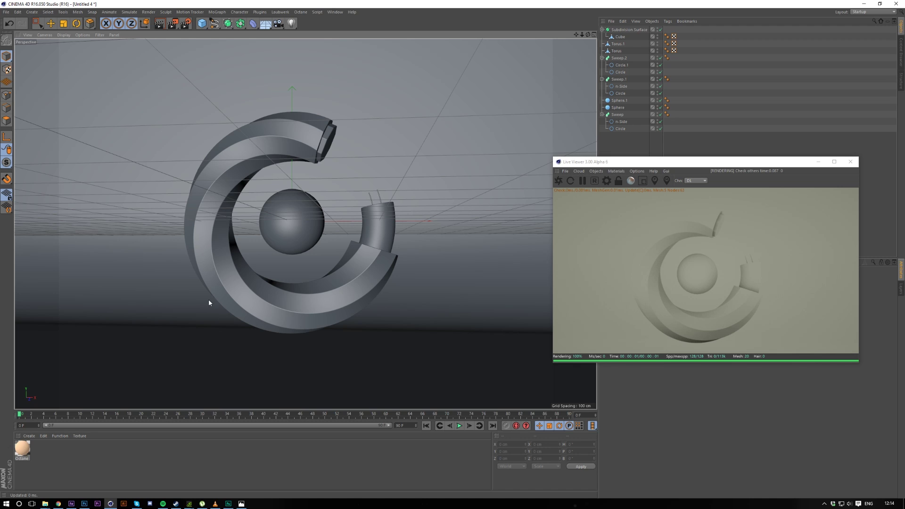
Step: Create a new Octane material and set its type to Glossy
{"action": "left_click", "coordinate": [36, 433]}
{"action": "mouse_move", "coordinate": [44, 386]}
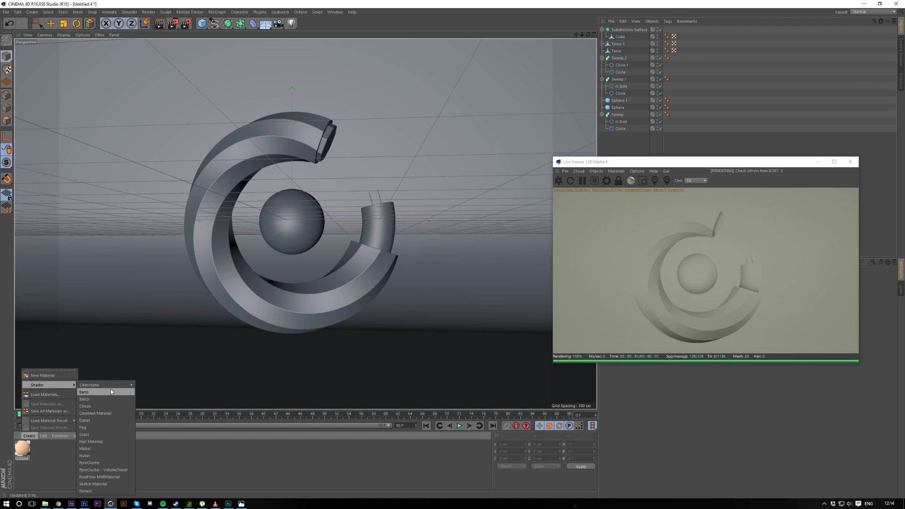
{"action": "mouse_move", "coordinate": [111, 385]}
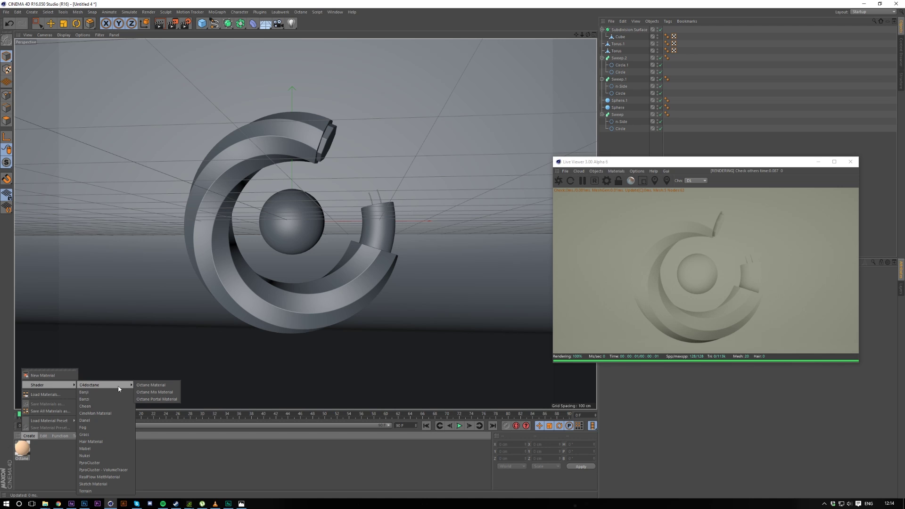
{"action": "left_click", "coordinate": [158, 383]}
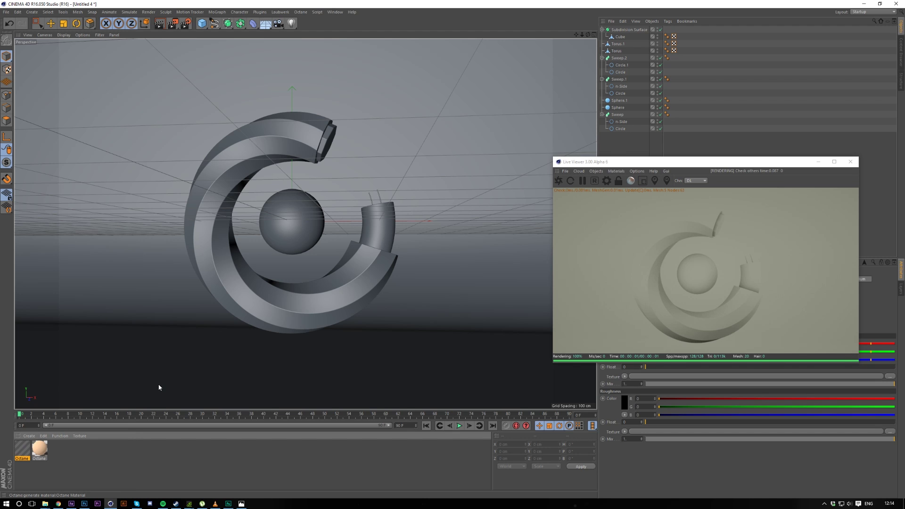
{"action": "double_click", "coordinate": [25, 453]}
{"action": "left_click", "coordinate": [169, 124]}
{"action": "left_click", "coordinate": [165, 137]}
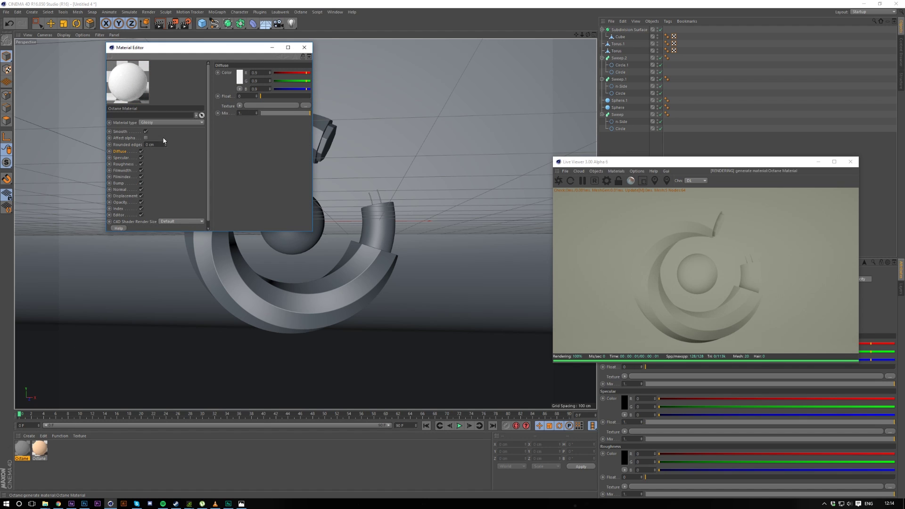
Step: Set the material's Index to 1, diffuse to black and specular to about 0.61
{"action": "left_click", "coordinate": [118, 209]}
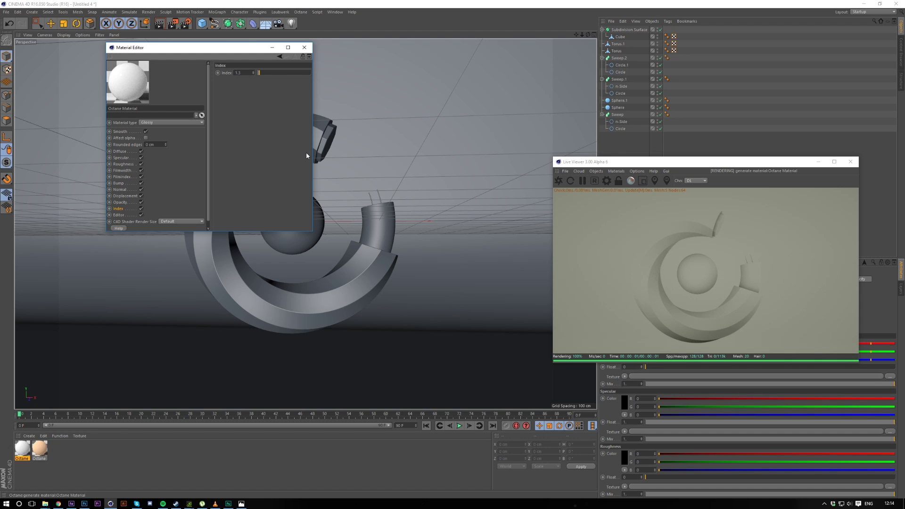
{"action": "left_click_drag", "start_coordinate": [261, 73], "coordinate": [257, 72]}
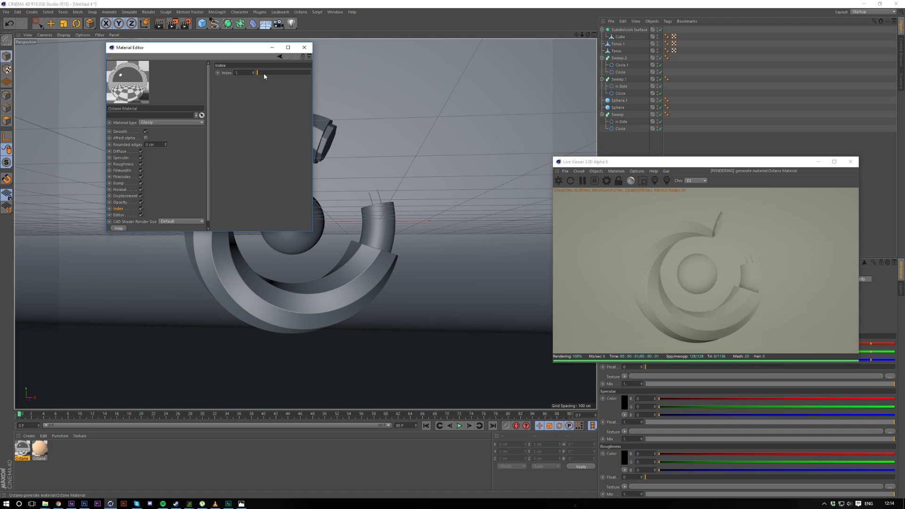
{"action": "left_click", "coordinate": [120, 151]}
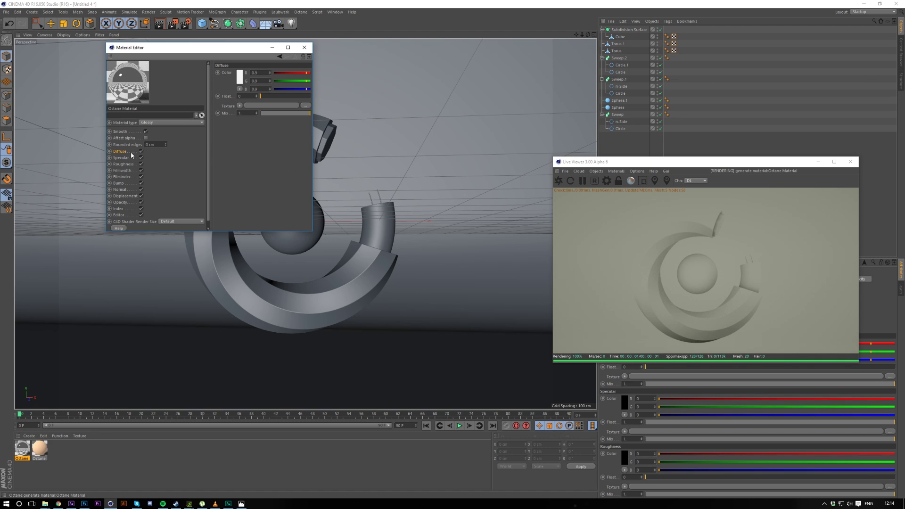
{"action": "left_click", "coordinate": [238, 76]}
{"action": "left_click", "coordinate": [224, 100]}
{"action": "left_click", "coordinate": [129, 158]}
{"action": "left_click", "coordinate": [291, 96]}
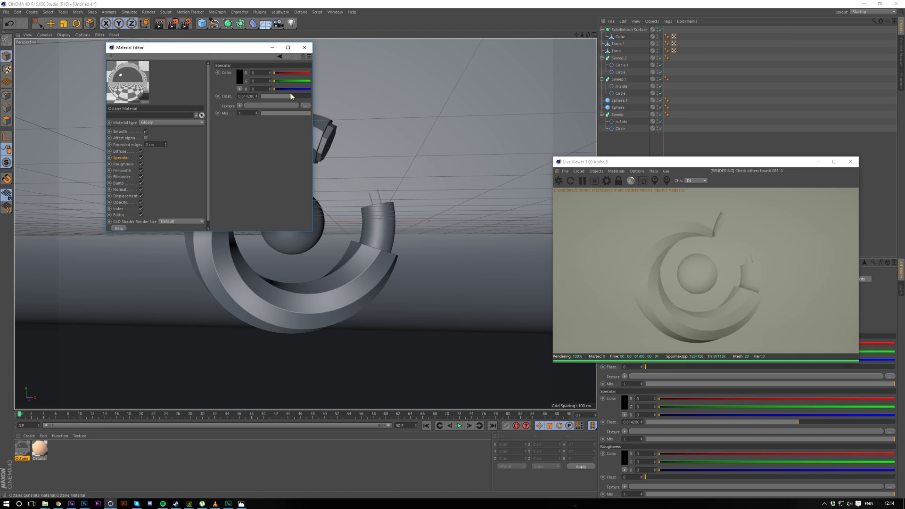
Step: Put an ImageTexture shader in the Bump channel and open its settings
{"action": "left_click", "coordinate": [123, 165]}
{"action": "left_click", "coordinate": [127, 183]}
{"action": "left_click", "coordinate": [239, 106]}
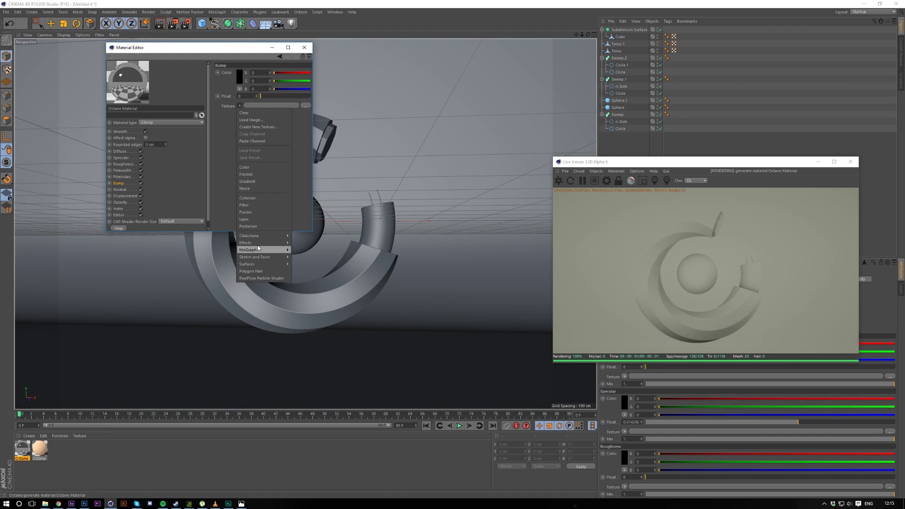
{"action": "mouse_move", "coordinate": [258, 236]}
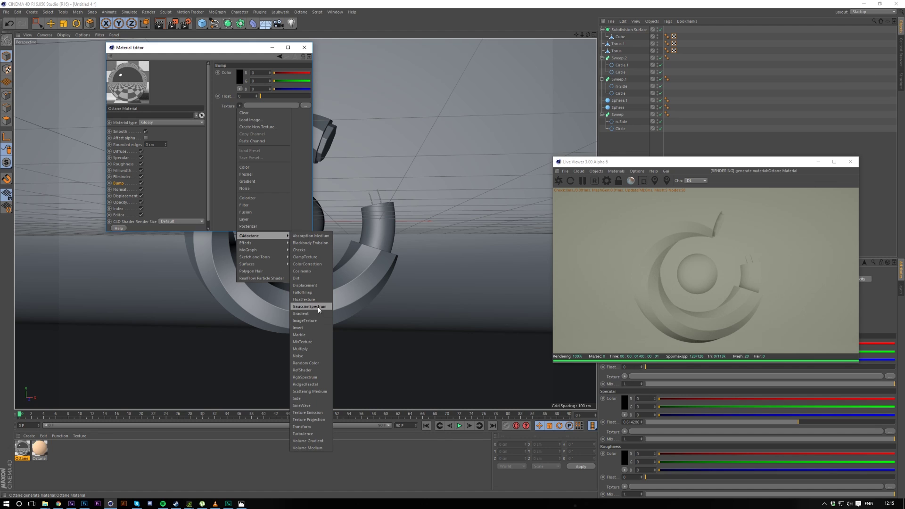
{"action": "left_click", "coordinate": [314, 321]}
{"action": "left_click", "coordinate": [240, 116]}
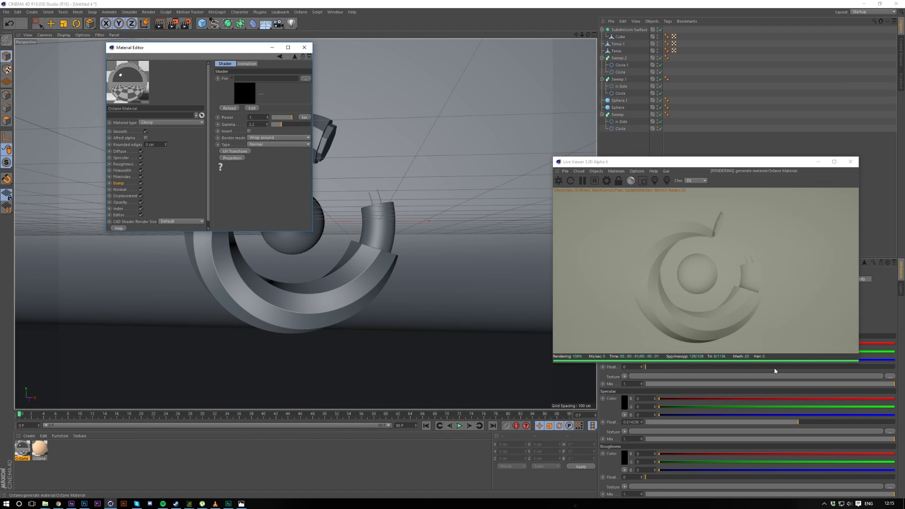
Step: Load the abstract 4 texture image into the bump ImageTexture without copying, then close the editor
{"action": "left_click", "coordinate": [45, 504]}
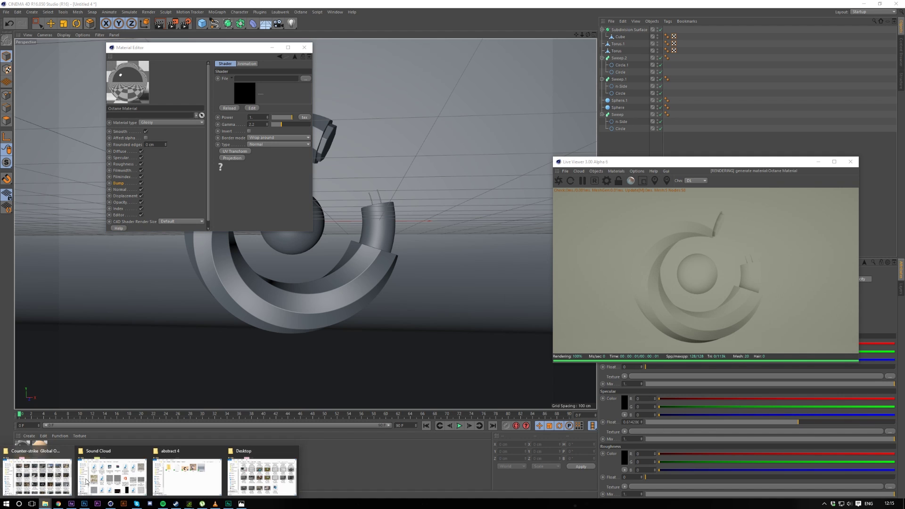
{"action": "left_click", "coordinate": [179, 478]}
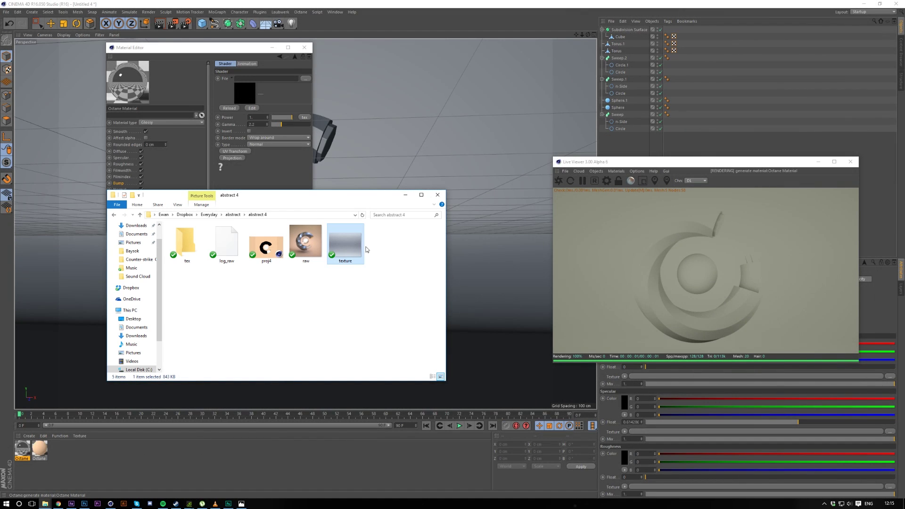
{"action": "left_click_drag", "start_coordinate": [335, 193], "coordinate": [299, 220]}
{"action": "left_click", "coordinate": [300, 281]}
{"action": "left_click_drag", "start_coordinate": [300, 281], "coordinate": [253, 76]}
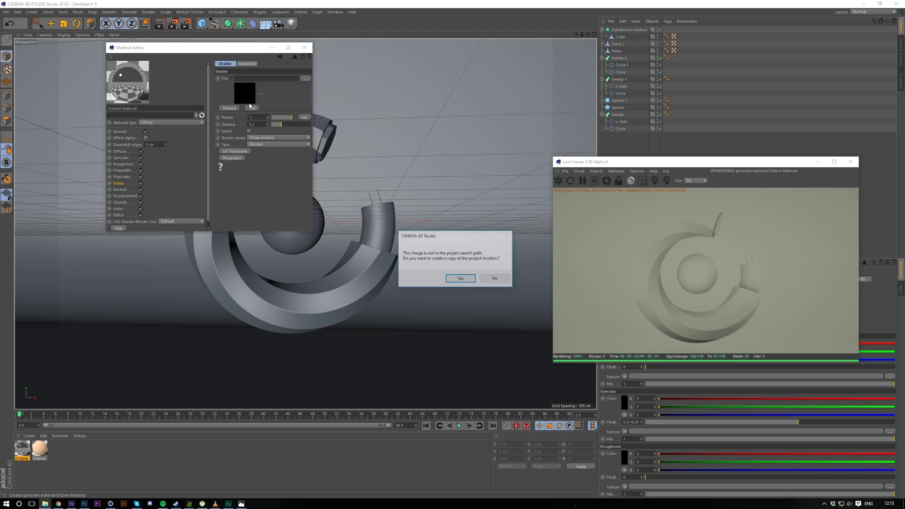
{"action": "left_click", "coordinate": [490, 280]}
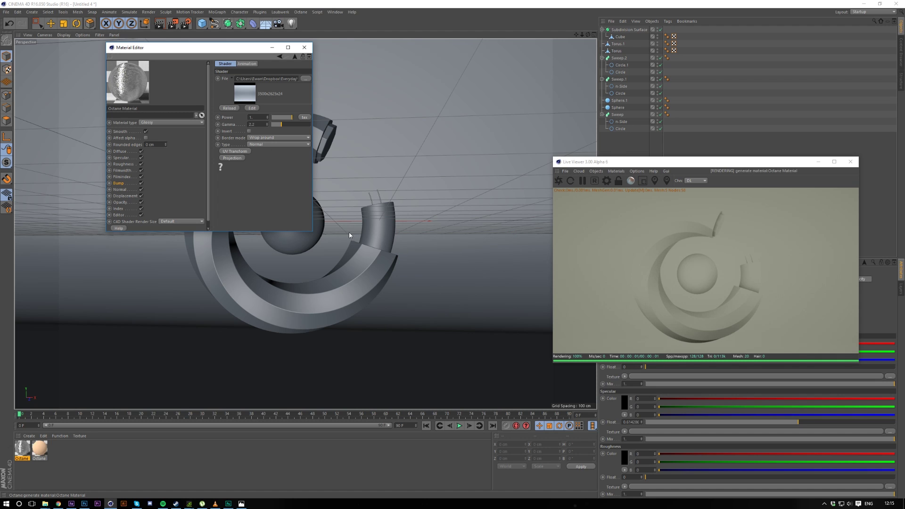
{"action": "mouse_move", "coordinate": [311, 232]}
{"action": "left_mouse_down"}
{"action": "mouse_move", "coordinate": [343, 250]}
{"action": "mouse_move", "coordinate": [327, 229]}
{"action": "mouse_move", "coordinate": [323, 249]}
{"action": "mouse_move", "coordinate": [308, 252]}
{"action": "mouse_move", "coordinate": [281, 239]}
{"action": "mouse_move", "coordinate": [314, 244]}
{"action": "left_mouse_up"}
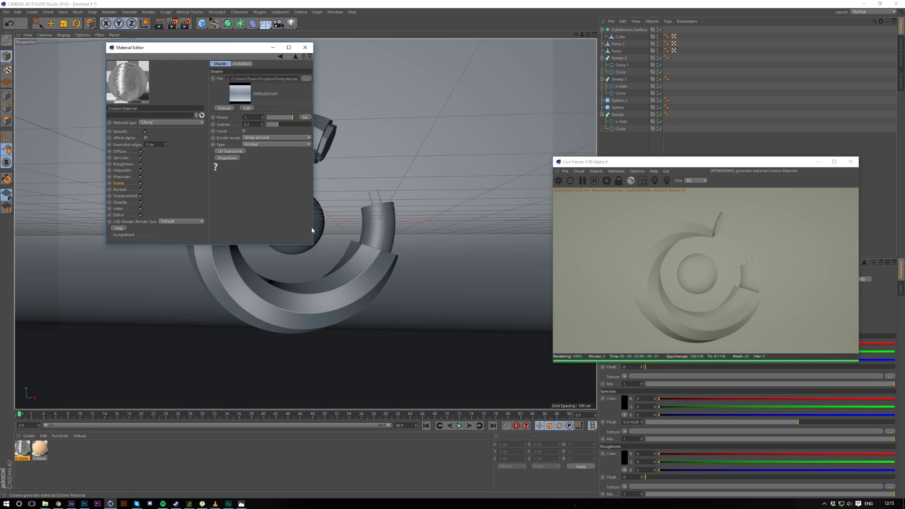
{"action": "left_click", "coordinate": [304, 48]}
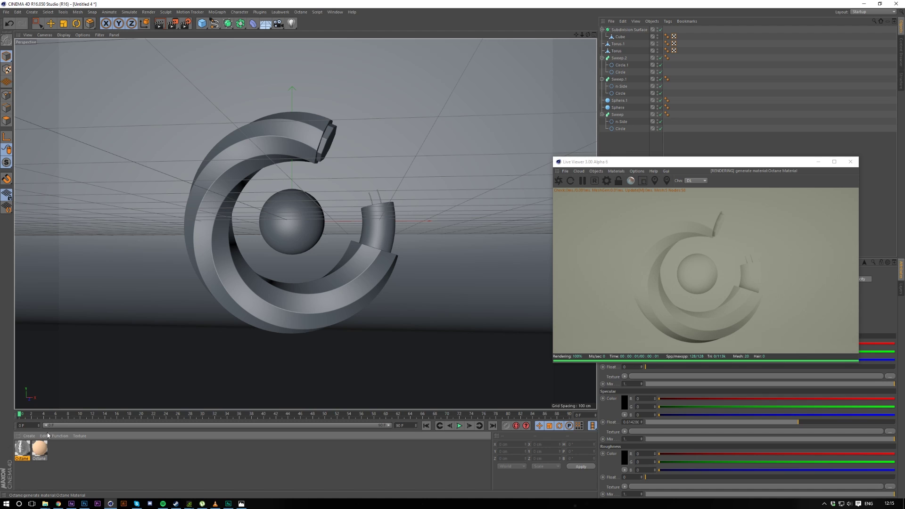
Step: Apply the glossy material to the outer Sweep ring and reposition the Live Viewer
{"action": "left_click_drag", "start_coordinate": [21, 449], "coordinate": [252, 299]}
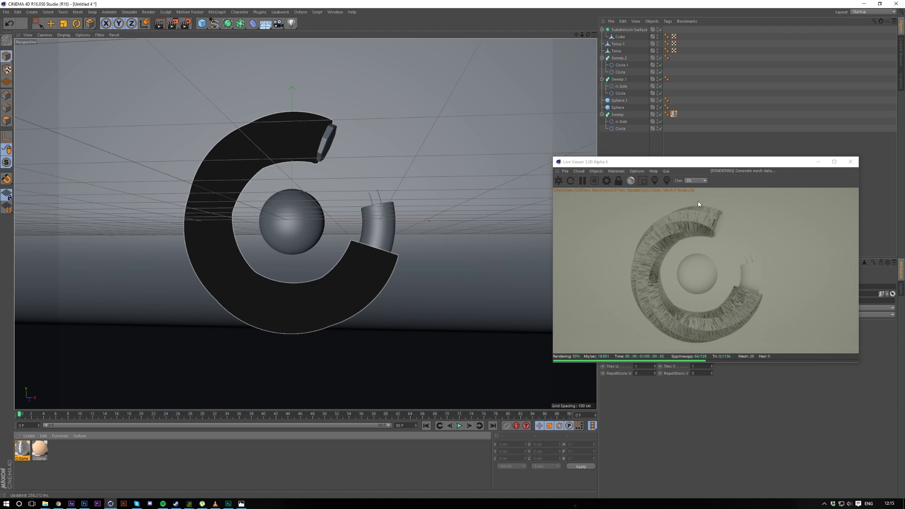
{"action": "left_click_drag", "start_coordinate": [688, 169], "coordinate": [621, 170]}
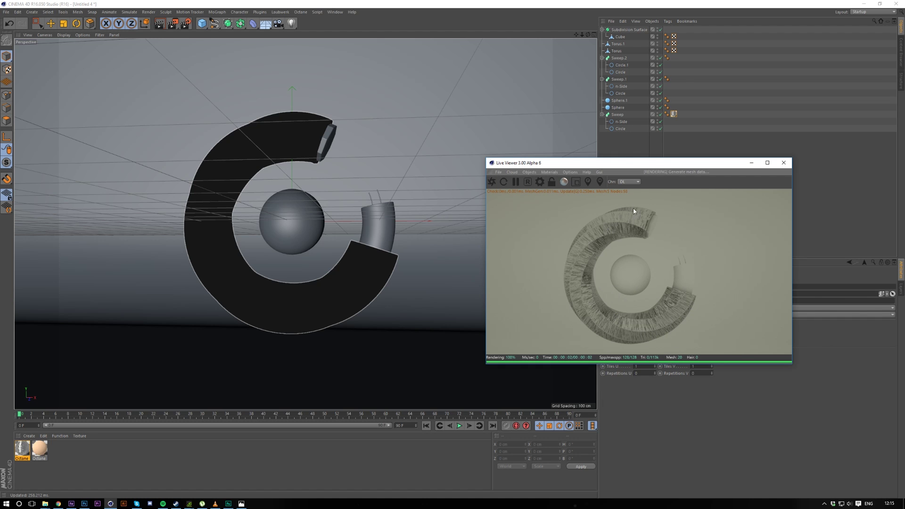
{"action": "left_click_drag", "start_coordinate": [648, 165], "coordinate": [612, 176]}
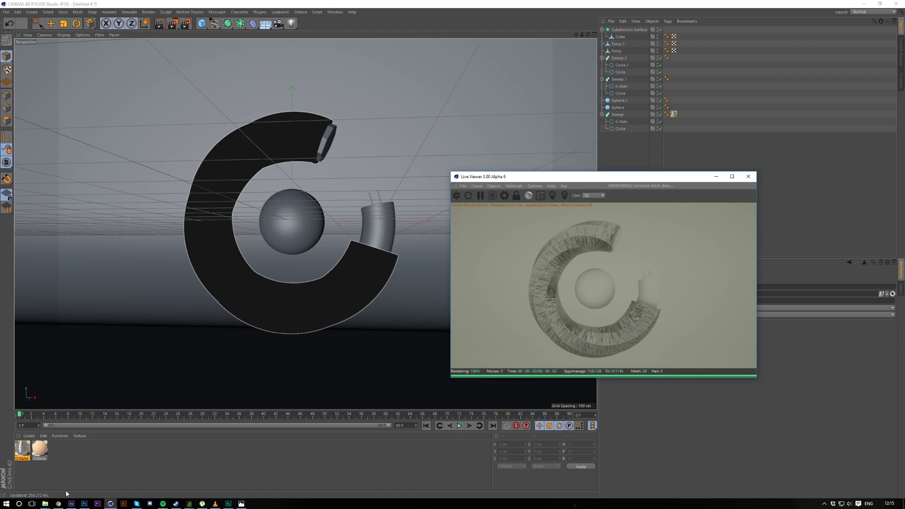
{"action": "left_click", "coordinate": [28, 436]}
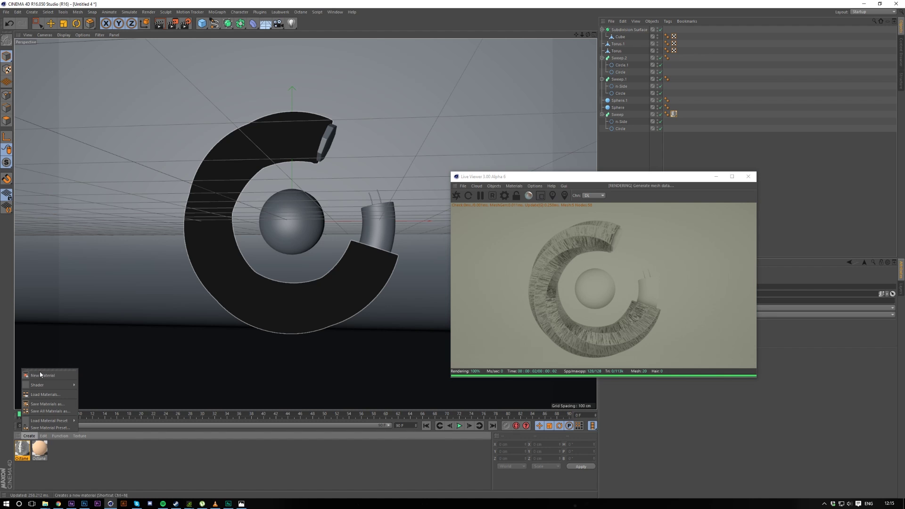
Step: Create a second Octane material and set its type to Specular
{"action": "mouse_move", "coordinate": [52, 389]}
{"action": "mouse_move", "coordinate": [90, 385]}
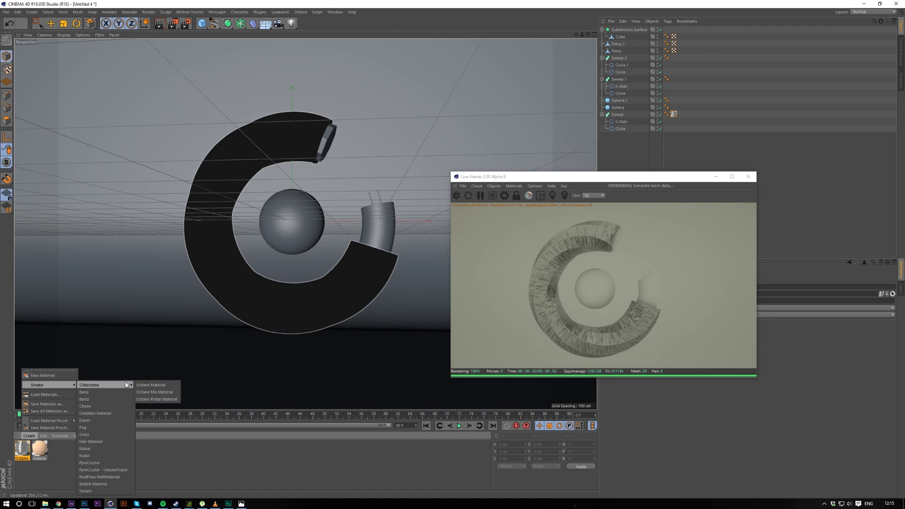
{"action": "left_click", "coordinate": [155, 384]}
{"action": "double_click", "coordinate": [21, 449]}
{"action": "left_click", "coordinate": [172, 122]}
{"action": "left_click", "coordinate": [168, 140]}
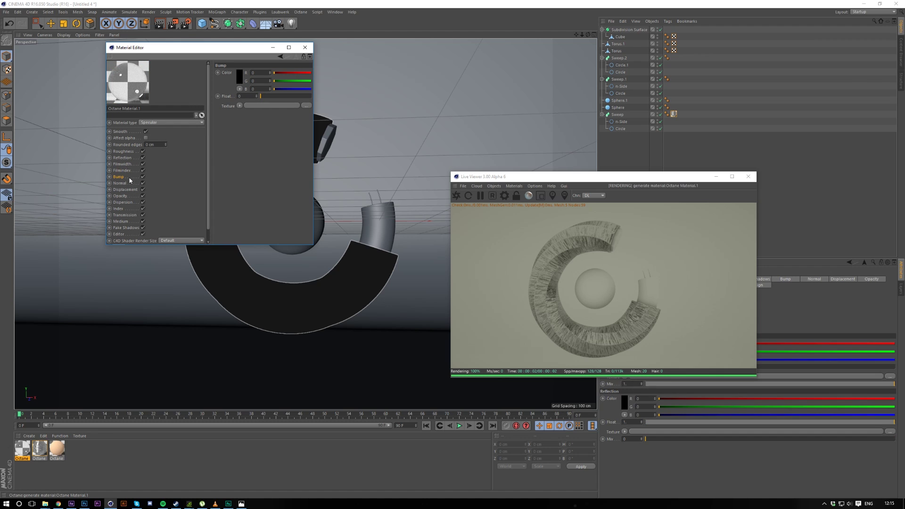
Step: Add a Turbulence bump with power about 0.43 and offset about 0.88
{"action": "left_click", "coordinate": [240, 105]}
{"action": "mouse_move", "coordinate": [261, 245]}
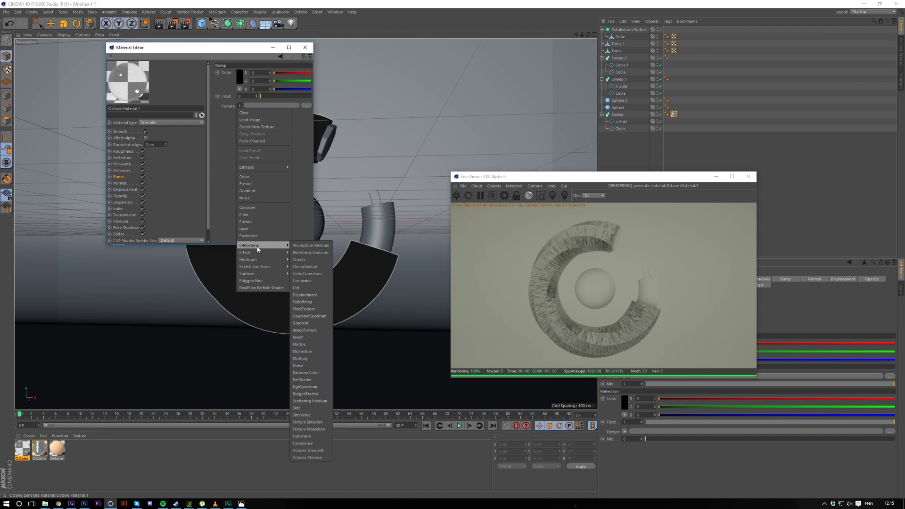
{"action": "left_click", "coordinate": [322, 443]}
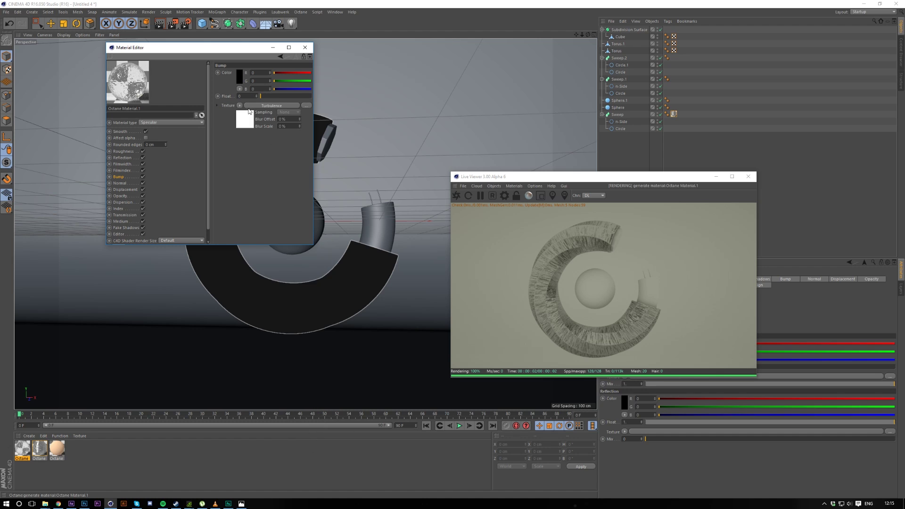
{"action": "mouse_move", "coordinate": [274, 65]}
{"action": "left_mouse_down"}
{"action": "mouse_move", "coordinate": [259, 66]}
{"action": "mouse_move", "coordinate": [274, 67]}
{"action": "left_mouse_up"}
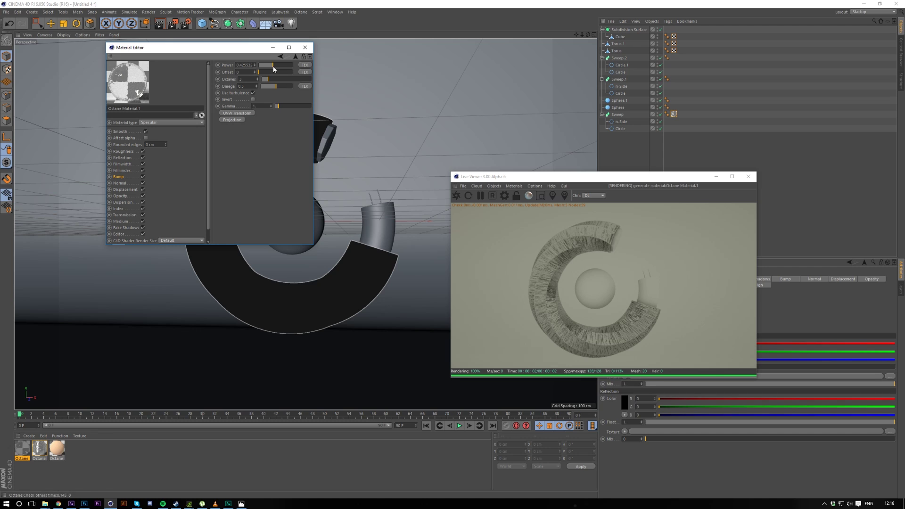
{"action": "left_click_drag", "start_coordinate": [277, 106], "coordinate": [274, 110]}
{"action": "key", "text": "ctrl+z"}
{"action": "key", "text": "ctrl+z"}
{"action": "left_click_drag", "start_coordinate": [259, 73], "coordinate": [241, 104]}
Step: Raise the turbulence octaves to 5 and apply the material to the Sphere
{"action": "left_click_drag", "start_coordinate": [186, 53], "coordinate": [207, 83]}
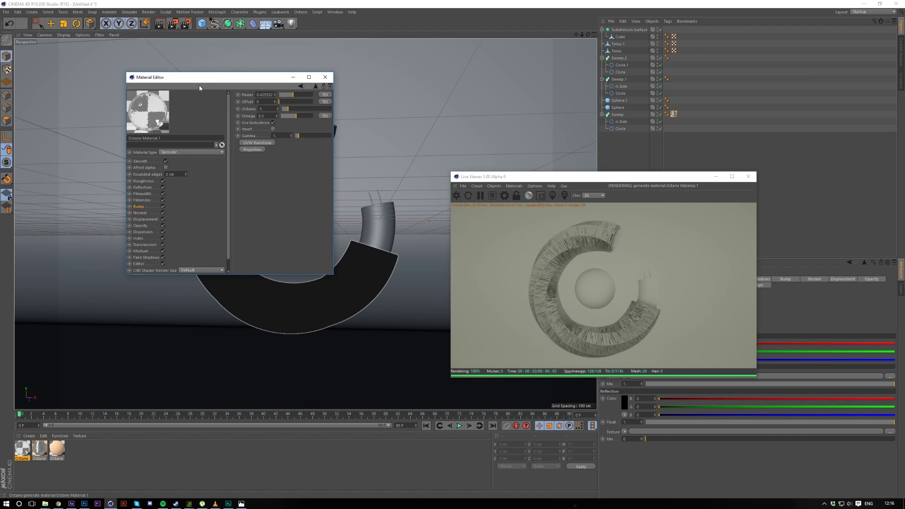
{"action": "left_click_drag", "start_coordinate": [204, 86], "coordinate": [208, 109]}
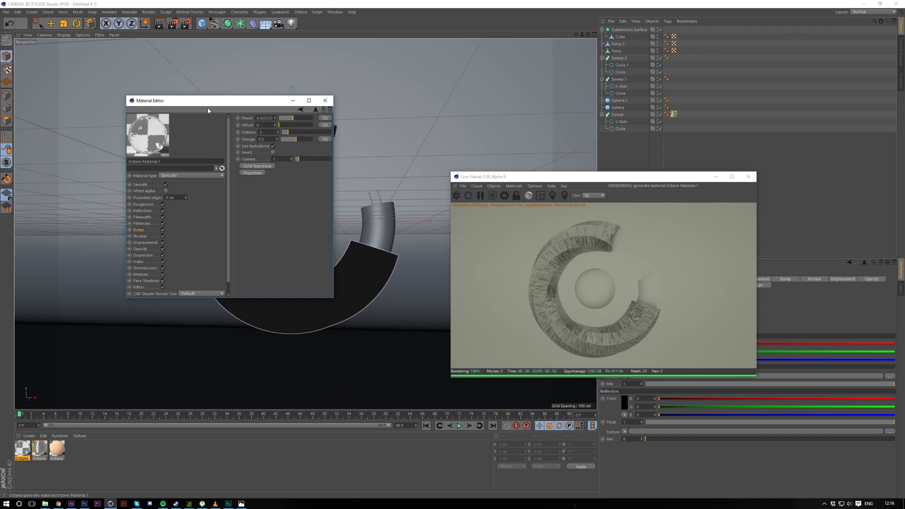
{"action": "left_click_drag", "start_coordinate": [284, 132], "coordinate": [310, 135]}
{"action": "left_click_drag", "start_coordinate": [225, 102], "coordinate": [160, 217]}
Step: Apply the specular material to the Sphere, zoom closer and refresh the live render
{"action": "left_click_drag", "start_coordinate": [22, 448], "coordinate": [296, 239]}
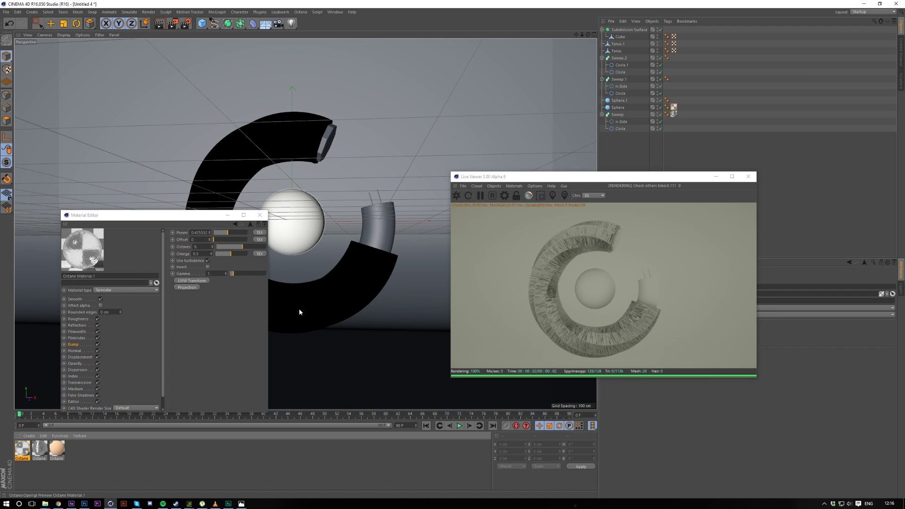
{"action": "left_click_drag", "start_coordinate": [582, 35], "coordinate": [583, 70]}
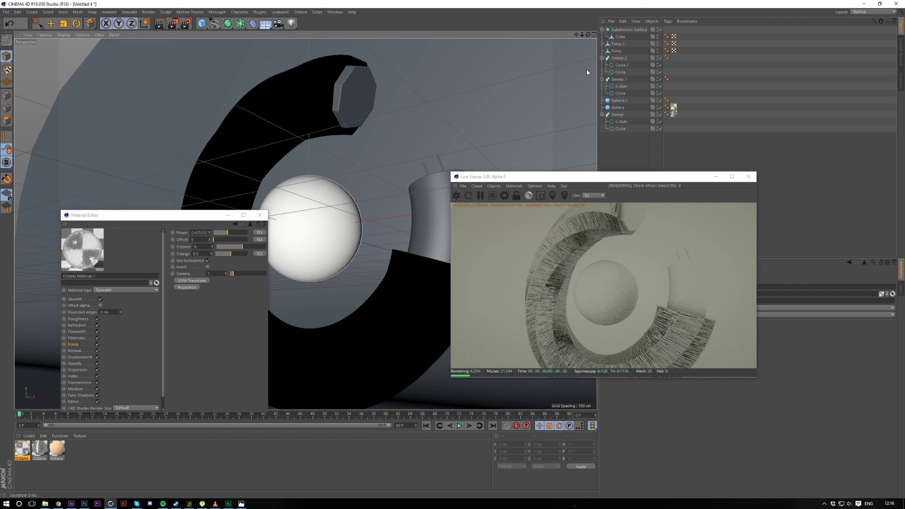
{"action": "left_click", "coordinate": [456, 195]}
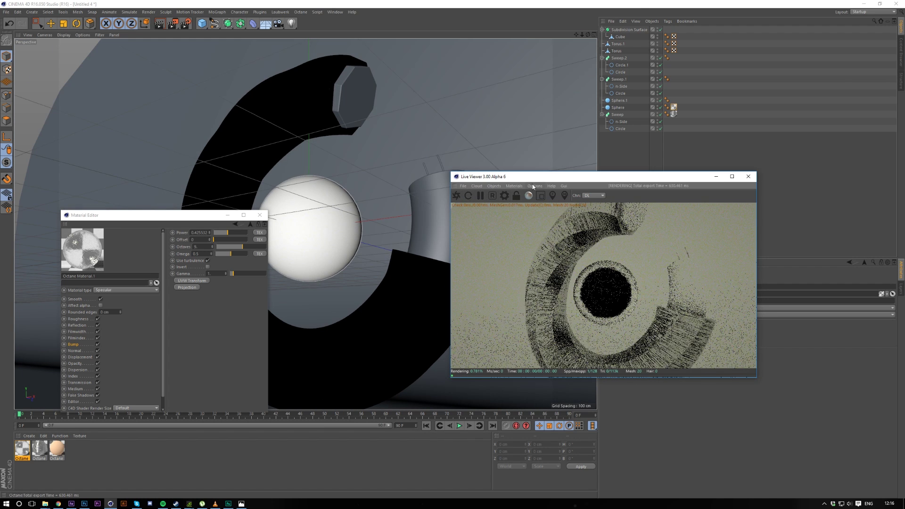
{"action": "left_click_drag", "start_coordinate": [536, 179], "coordinate": [438, 148]}
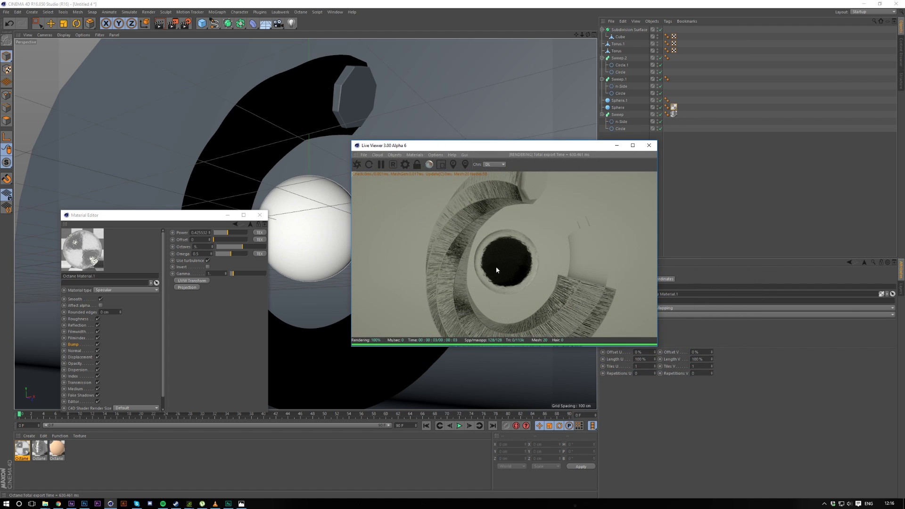
Step: Create another new Octane material from the Material Manager
{"action": "left_click", "coordinate": [38, 436]}
{"action": "mouse_move", "coordinate": [57, 384]}
{"action": "mouse_move", "coordinate": [109, 384]}
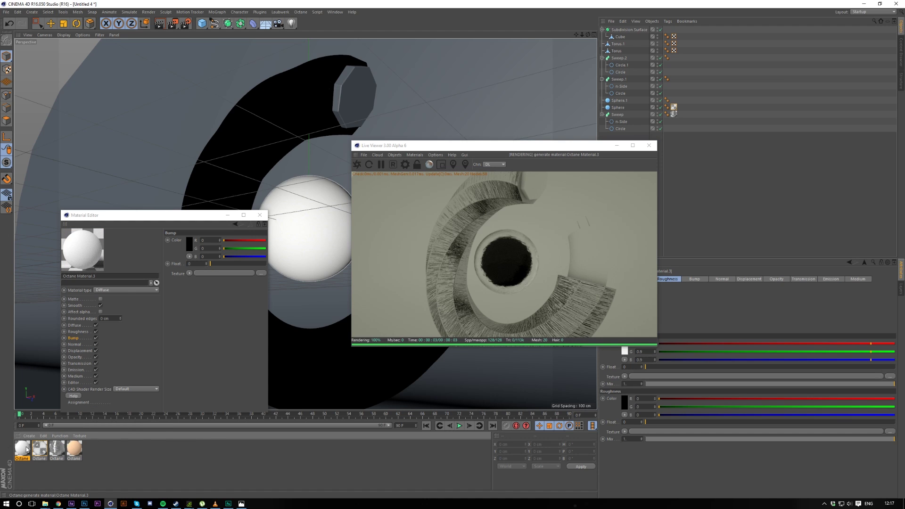
Step: Set the emission texture to Blackbody Emission with surface brightness turned on
{"action": "left_click_drag", "start_coordinate": [168, 224], "coordinate": [243, 171]}
{"action": "left_click", "coordinate": [144, 325]}
{"action": "left_click", "coordinate": [258, 190]}
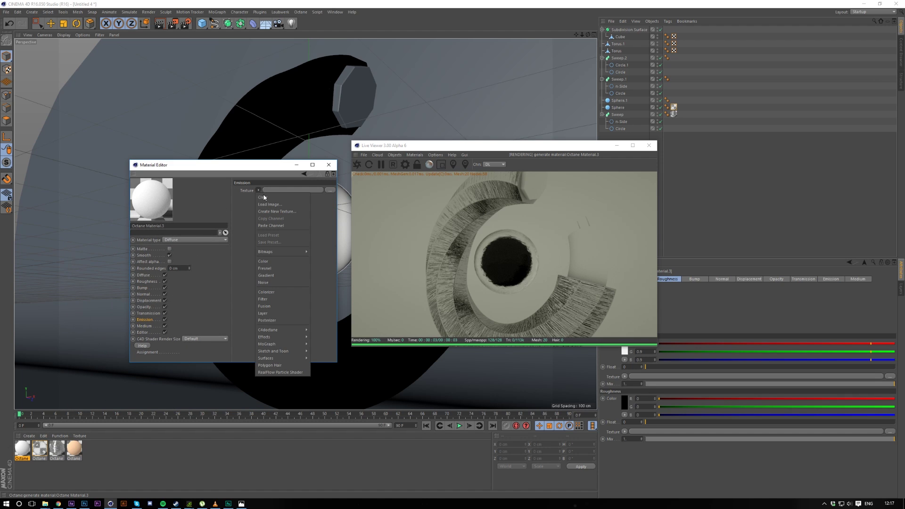
{"action": "mouse_move", "coordinate": [283, 329]}
{"action": "left_click", "coordinate": [327, 289]}
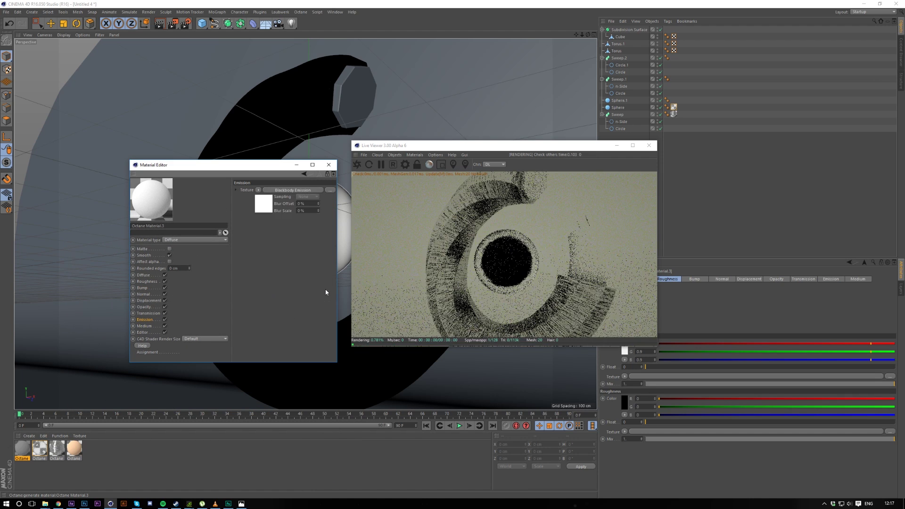
{"action": "left_click", "coordinate": [278, 208]}
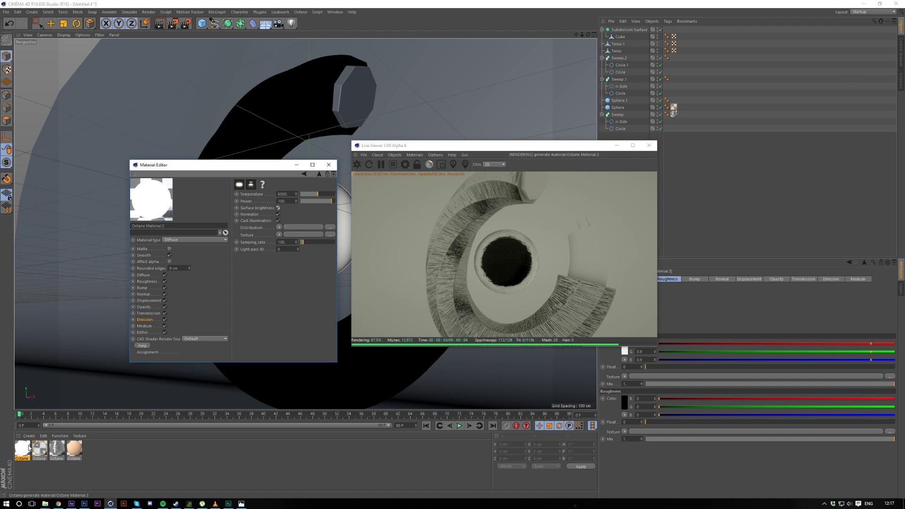
Step: Apply the emissive material to the inner sphere and set its sampling rate to 10000
{"action": "left_click_drag", "start_coordinate": [26, 444], "coordinate": [624, 102]}
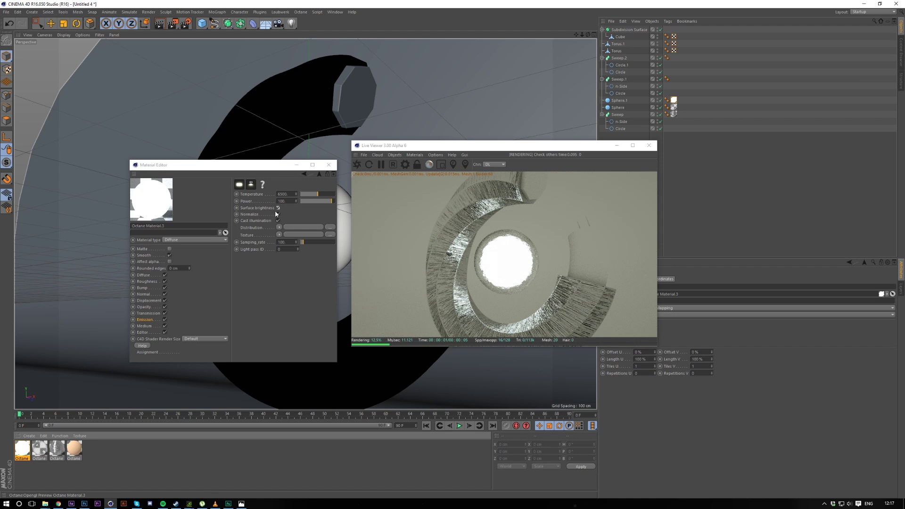
{"action": "left_click", "coordinate": [282, 242]}
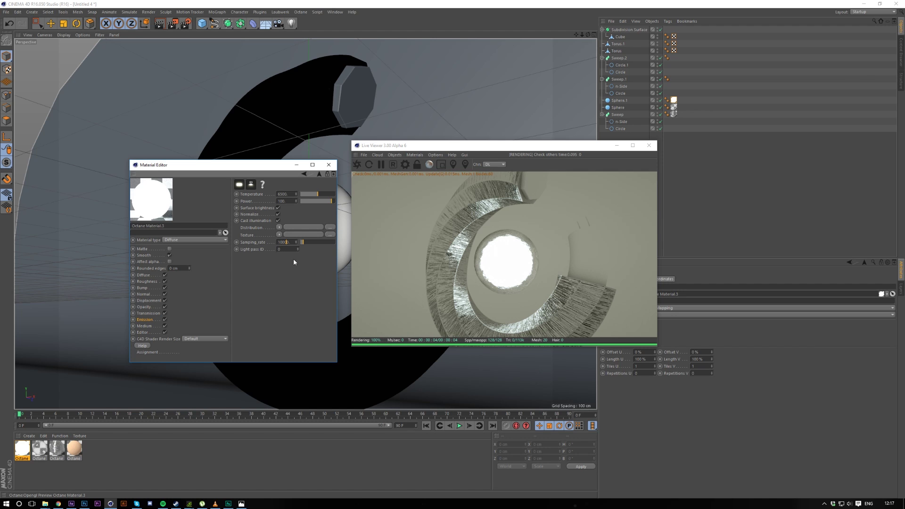
{"action": "type", "text": "10000"}
{"action": "key", "text": "Return"}
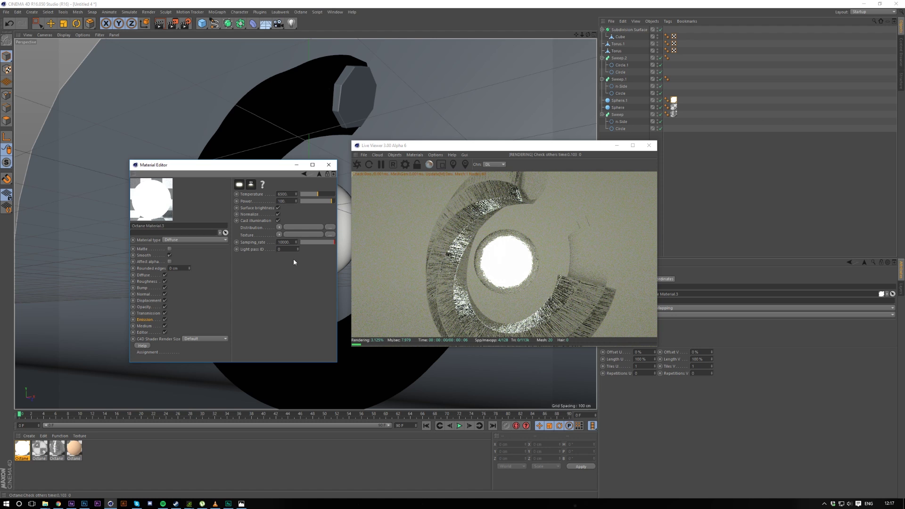
{"action": "left_click", "coordinate": [405, 164]}
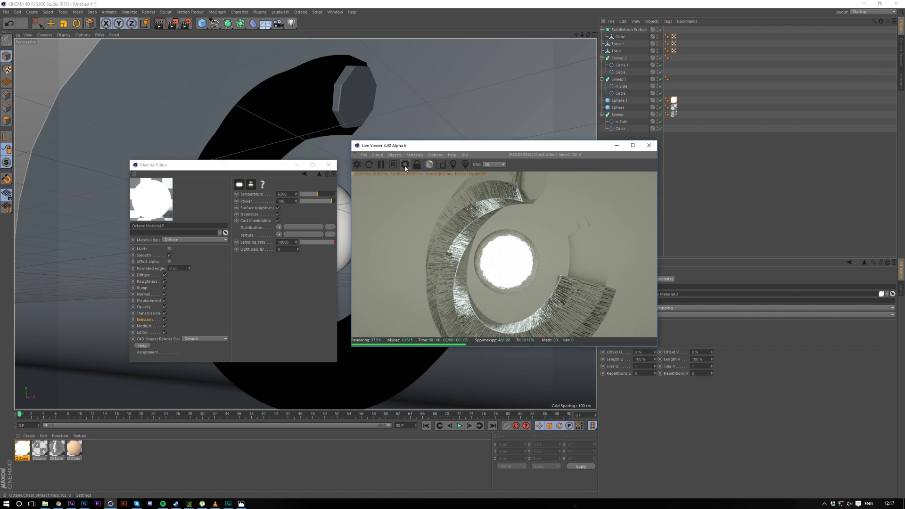
{"action": "left_click", "coordinate": [893, 6]}
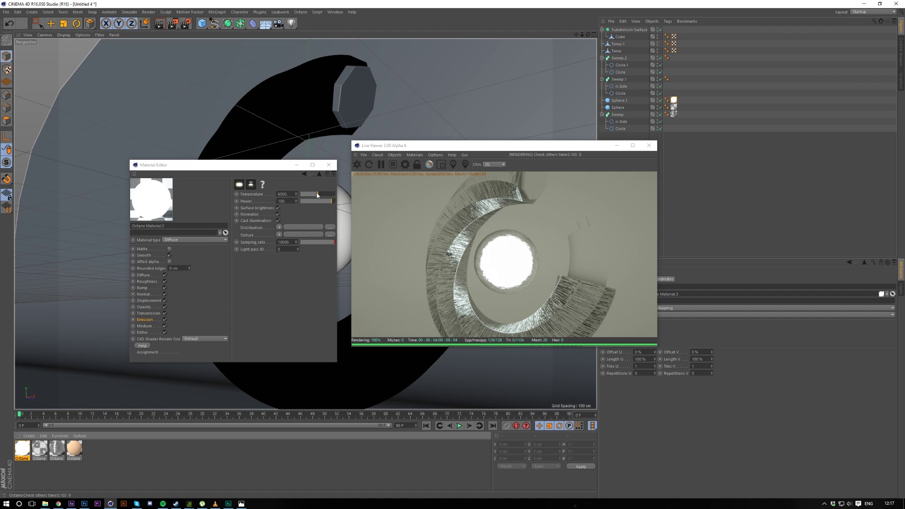
Step: Test glow temperatures of 500 and 12000 and a new power, then reset to defaults
{"action": "left_click_drag", "start_coordinate": [317, 195], "coordinate": [298, 200]}
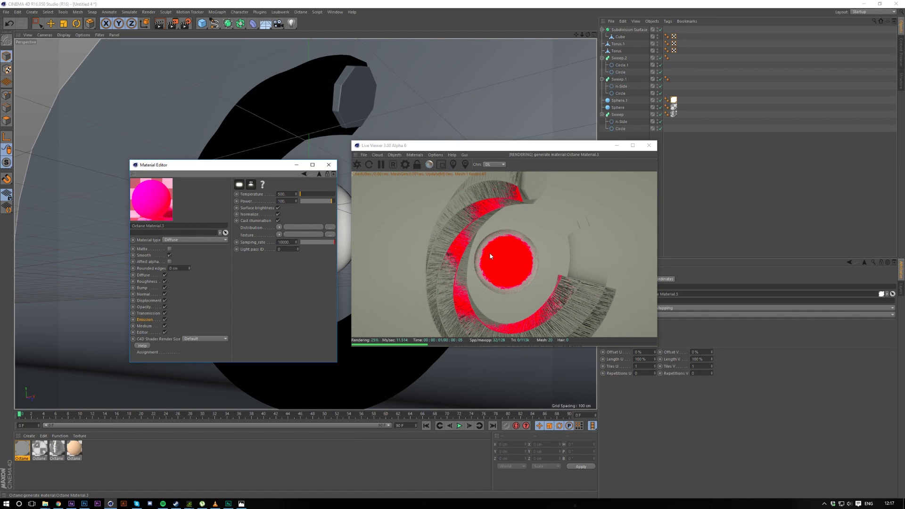
{"action": "left_click_drag", "start_coordinate": [571, 49], "coordinate": [523, 99], "text": "alt"}
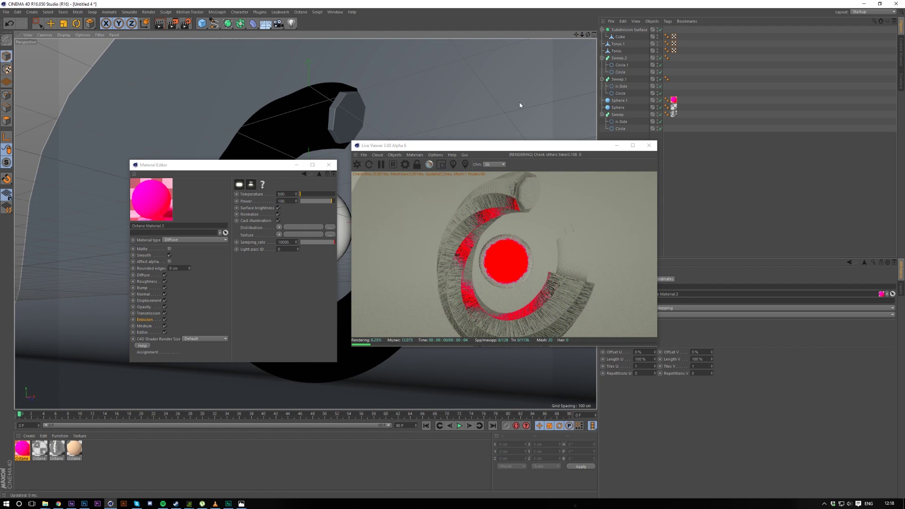
{"action": "left_click_drag", "start_coordinate": [301, 193], "coordinate": [342, 217]}
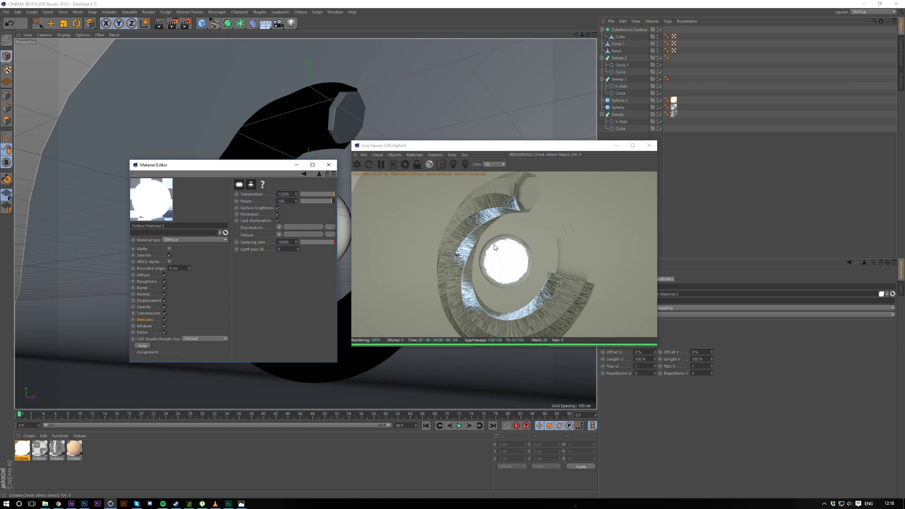
{"action": "left_click_drag", "start_coordinate": [331, 203], "coordinate": [382, 208]}
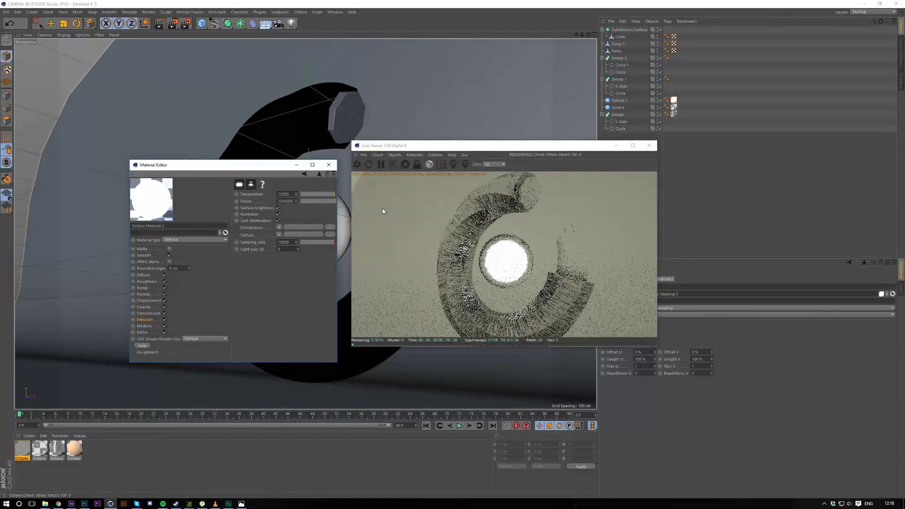
{"action": "left_click", "coordinate": [390, 232]}
{"action": "key", "text": "ctrl+z"}
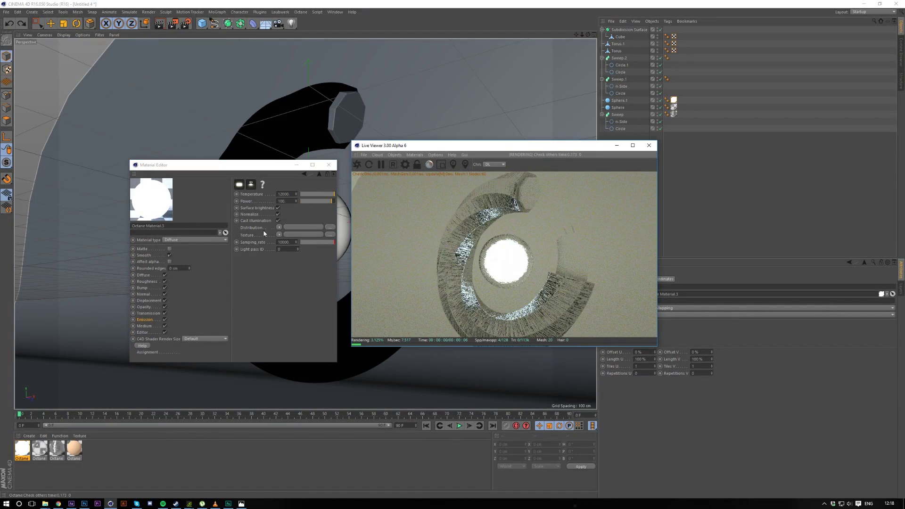
{"action": "left_click", "coordinate": [241, 185]}
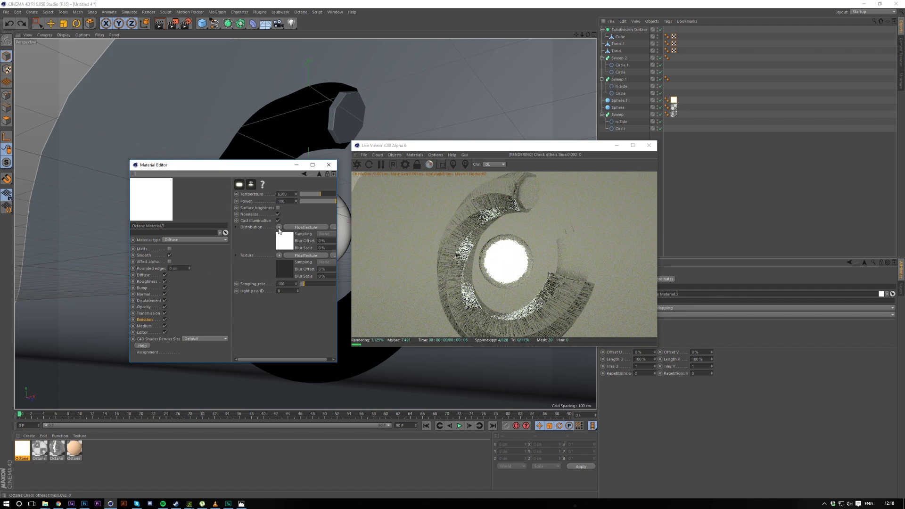
Step: Switch the emission distribution to RgbSpectrum and tint the glow green
{"action": "left_click", "coordinate": [279, 227]}
{"action": "mouse_move", "coordinate": [307, 369]}
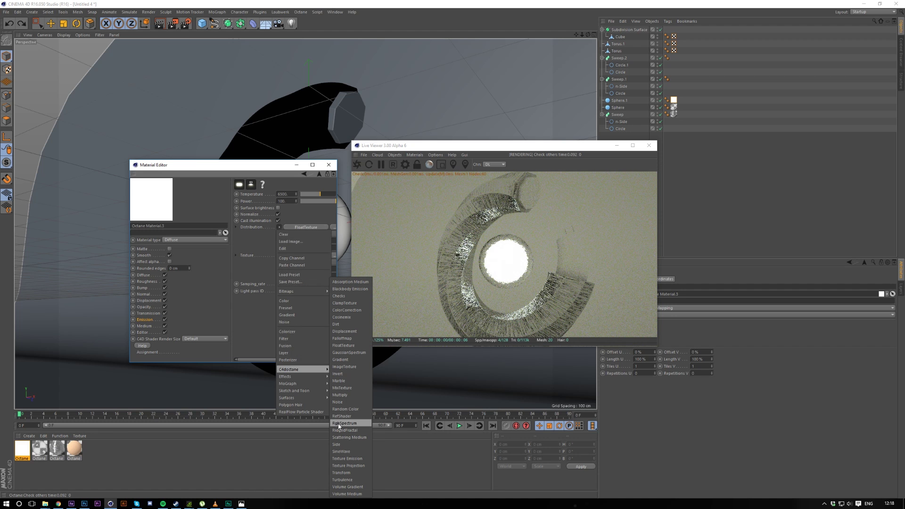
{"action": "left_click", "coordinate": [345, 423]}
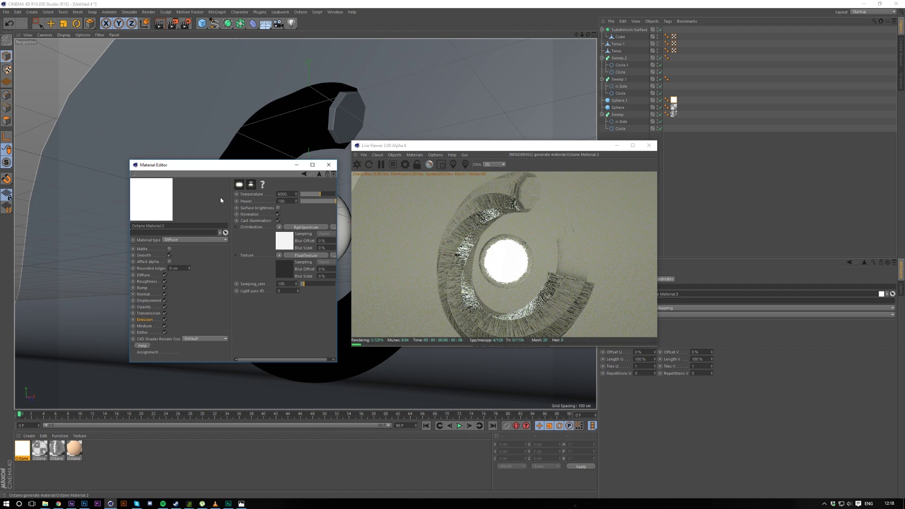
{"action": "left_click", "coordinate": [282, 239]}
{"action": "left_click", "coordinate": [254, 184]}
{"action": "mouse_move", "coordinate": [262, 158]}
{"action": "left_mouse_down"}
{"action": "mouse_move", "coordinate": [276, 159]}
{"action": "mouse_move", "coordinate": [261, 169]}
{"action": "mouse_move", "coordinate": [280, 164]}
{"action": "left_mouse_up"}
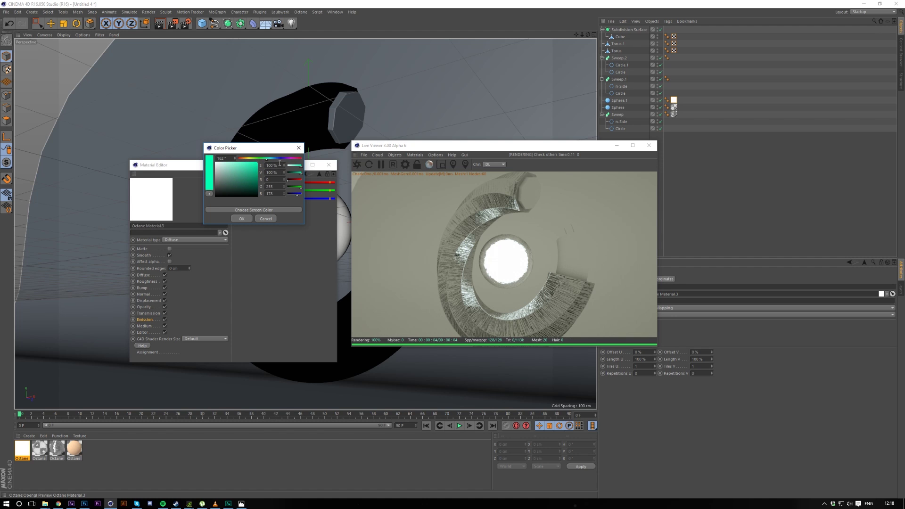
{"action": "left_click", "coordinate": [241, 220]}
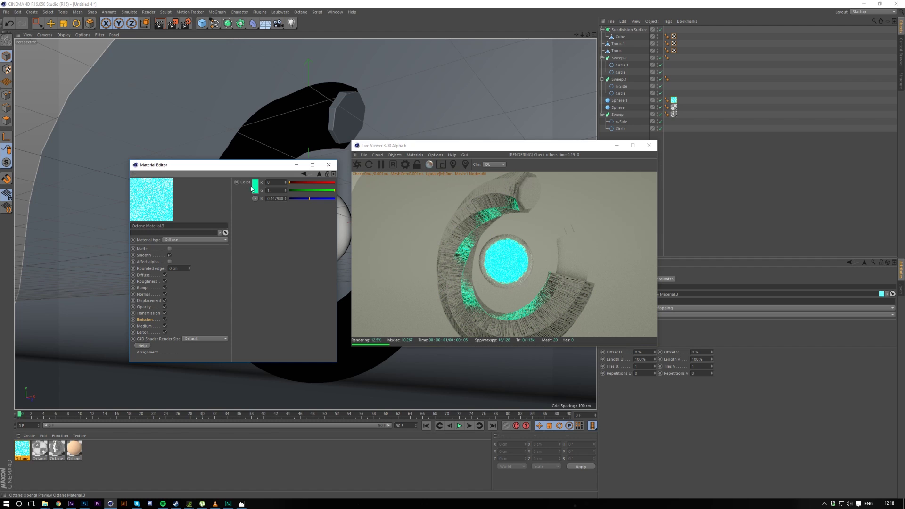
Step: Change the glow to purple, then revert to plain white and close the material editor
{"action": "left_click", "coordinate": [257, 187]}
{"action": "left_click", "coordinate": [285, 162]}
{"action": "left_click_drag", "start_coordinate": [286, 163], "coordinate": [291, 162]}
{"action": "left_click", "coordinate": [244, 221]}
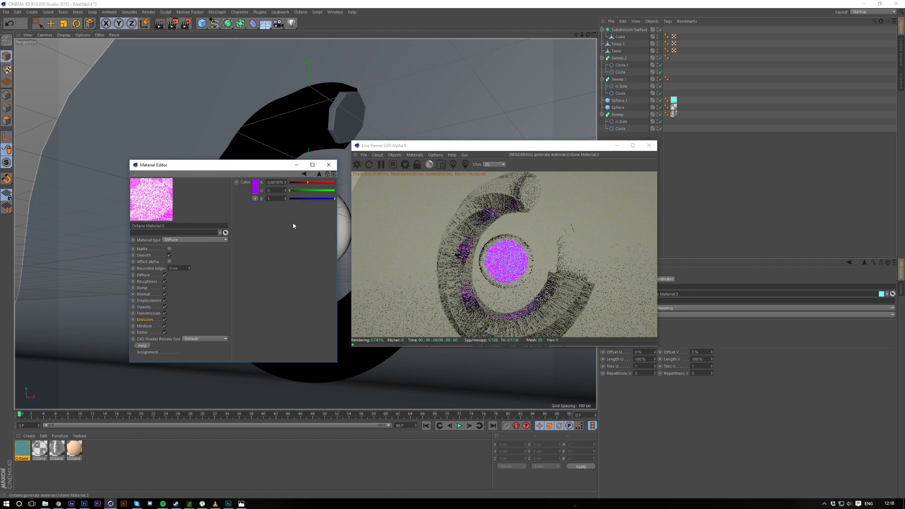
{"action": "left_click", "coordinate": [319, 175]}
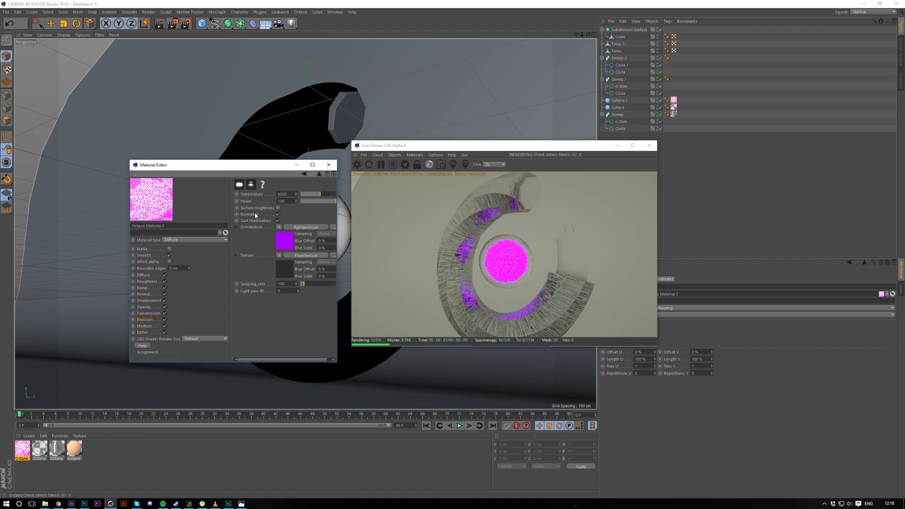
{"action": "left_click", "coordinate": [278, 208]}
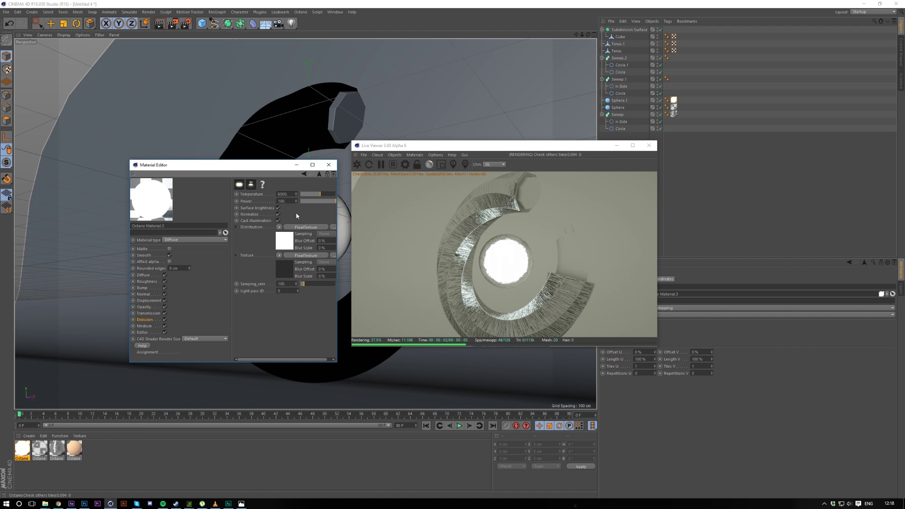
{"action": "left_click", "coordinate": [322, 168]}
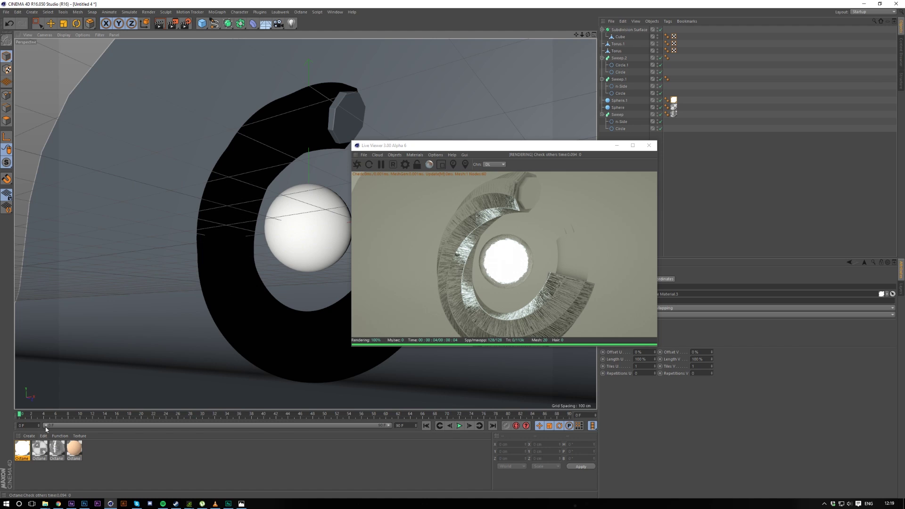
{"action": "left_click", "coordinate": [29, 436]}
Step: Create a new Octane material and set its type to Specular
{"action": "mouse_move", "coordinate": [47, 385]}
{"action": "mouse_move", "coordinate": [94, 385]}
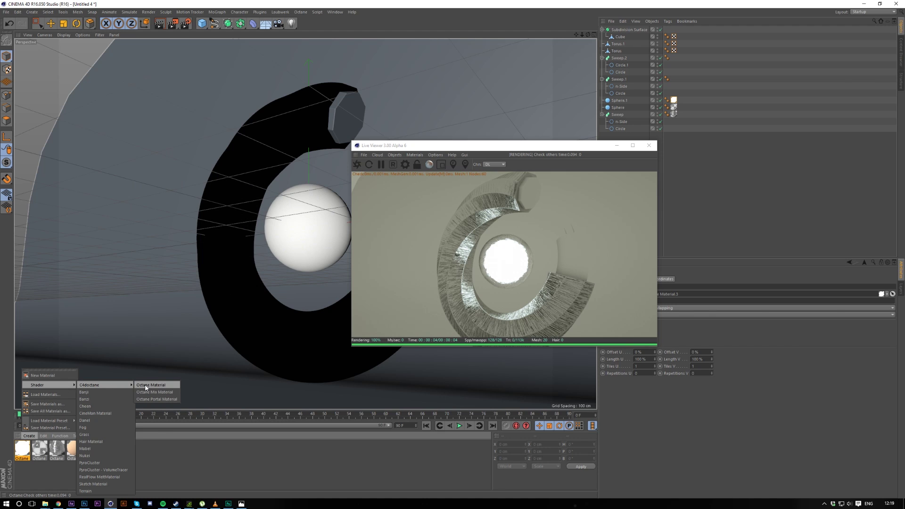
{"action": "left_click", "coordinate": [146, 385]}
{"action": "double_click", "coordinate": [22, 449]}
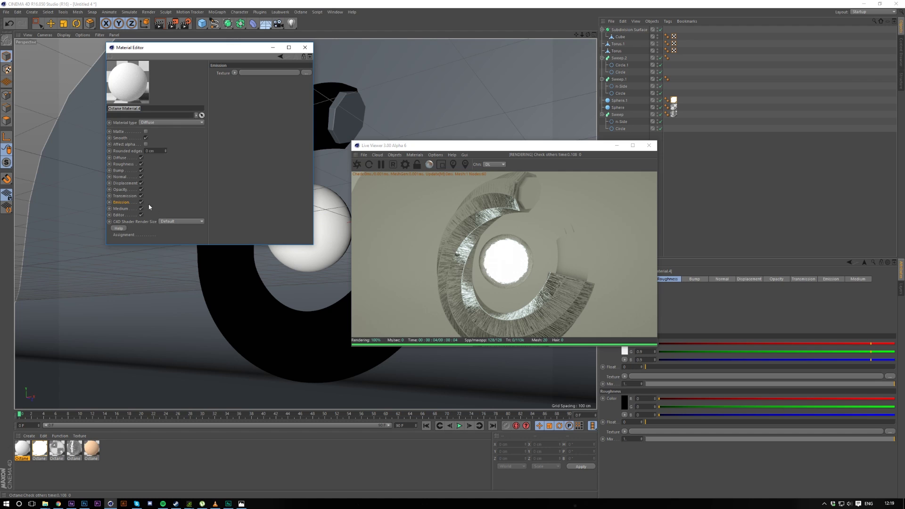
{"action": "left_click", "coordinate": [170, 122]}
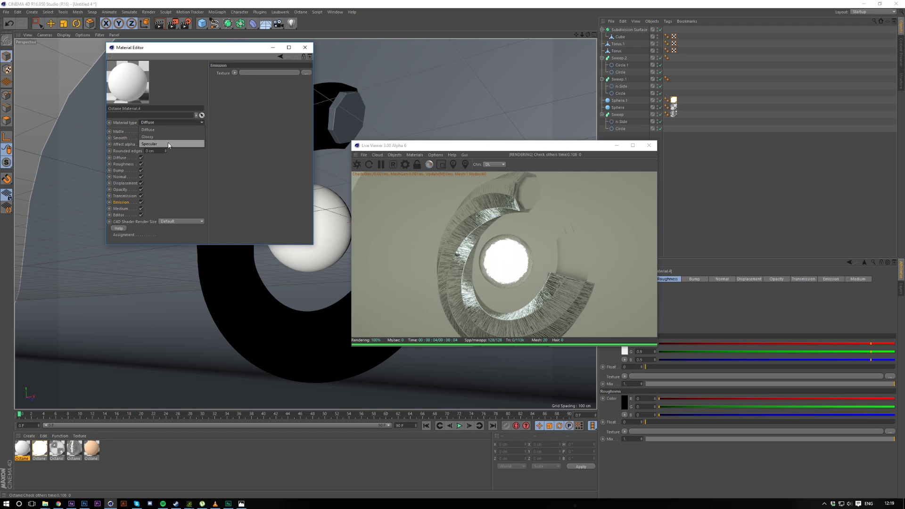
{"action": "left_click", "coordinate": [166, 147]}
{"action": "left_click", "coordinate": [304, 48]}
Step: Apply the specular material to the tube Sweep.2 and restart the Live Viewer render
{"action": "left_click_drag", "start_coordinate": [404, 148], "coordinate": [532, 286]}
{"action": "left_click_drag", "start_coordinate": [21, 448], "coordinate": [400, 220]}
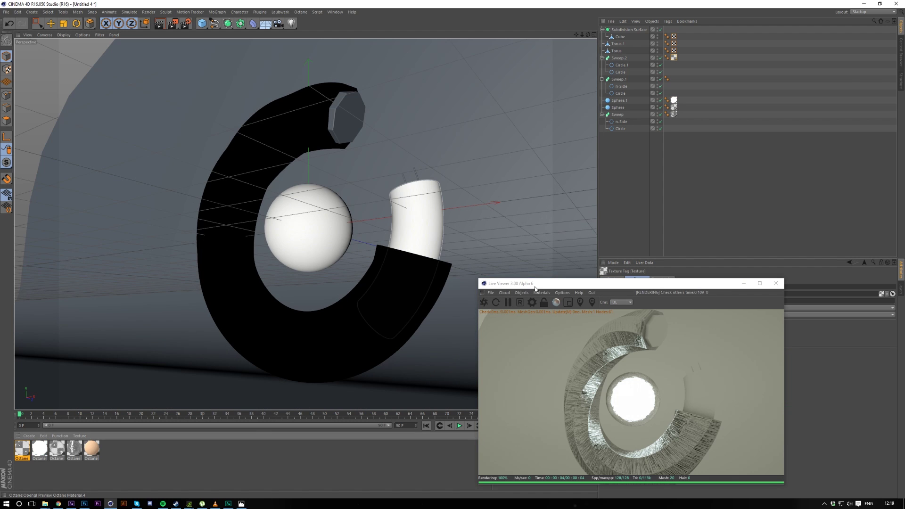
{"action": "left_click_drag", "start_coordinate": [535, 288], "coordinate": [524, 244]}
{"action": "left_click", "coordinate": [470, 258]}
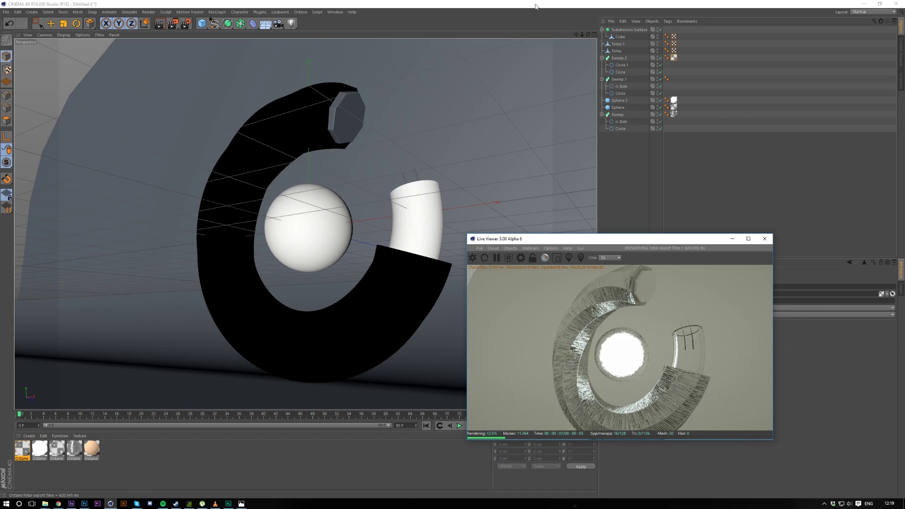
{"action": "left_click_drag", "start_coordinate": [587, 34], "coordinate": [559, 38]}
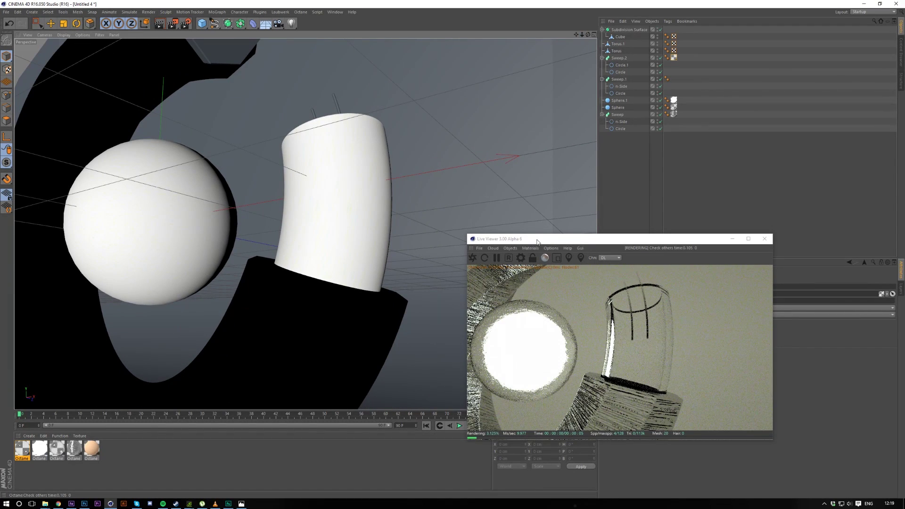
{"action": "left_click", "coordinate": [530, 247]}
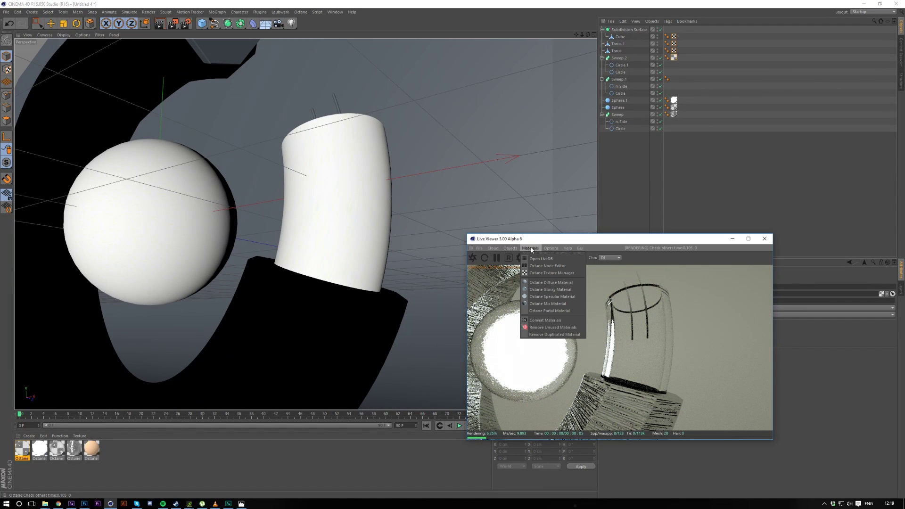
{"action": "left_click", "coordinate": [563, 241]}
{"action": "left_click_drag", "start_coordinate": [563, 240], "coordinate": [561, 239]}
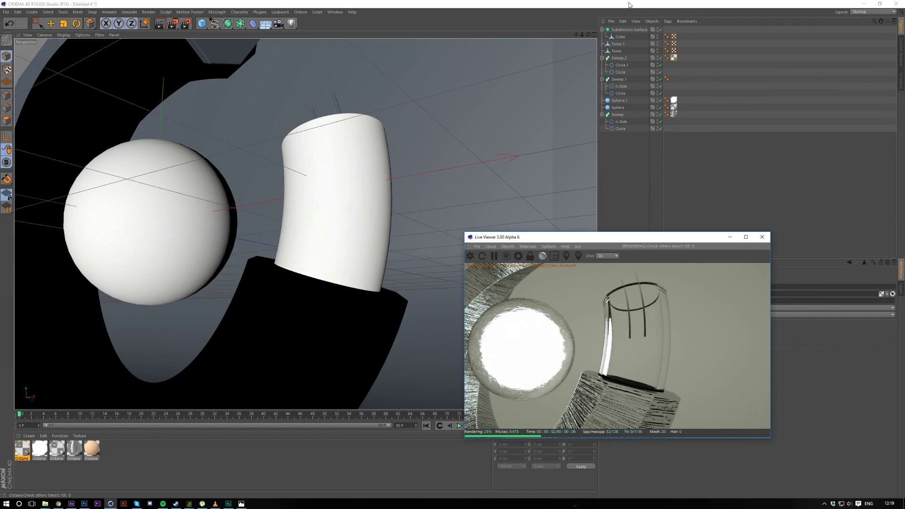
{"action": "left_click_drag", "start_coordinate": [575, 36], "coordinate": [340, 174]}
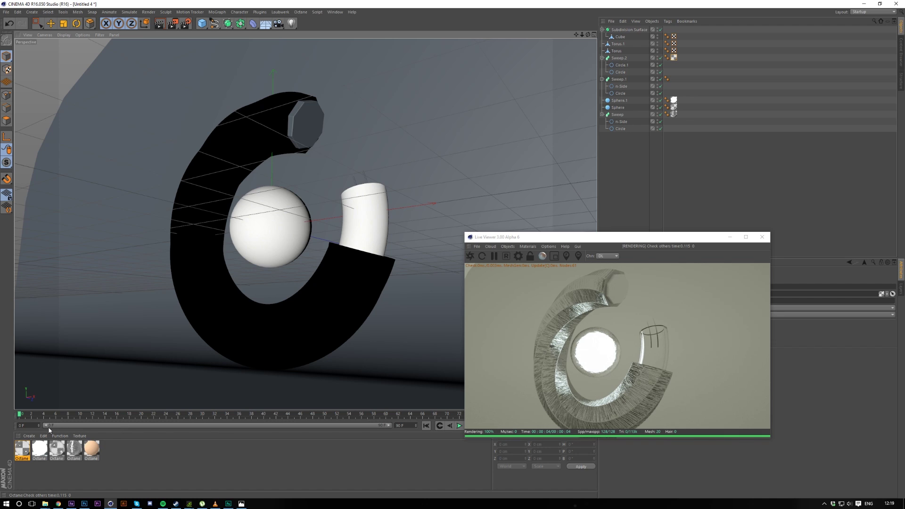
{"action": "left_click", "coordinate": [30, 435]}
{"action": "left_click", "coordinate": [142, 465]}
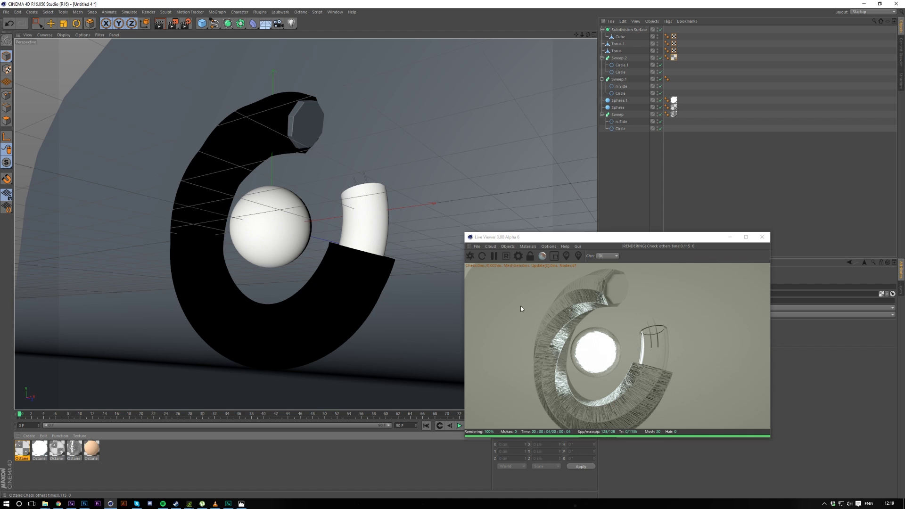
{"action": "left_click", "coordinate": [528, 246]}
{"action": "left_click", "coordinate": [534, 259]}
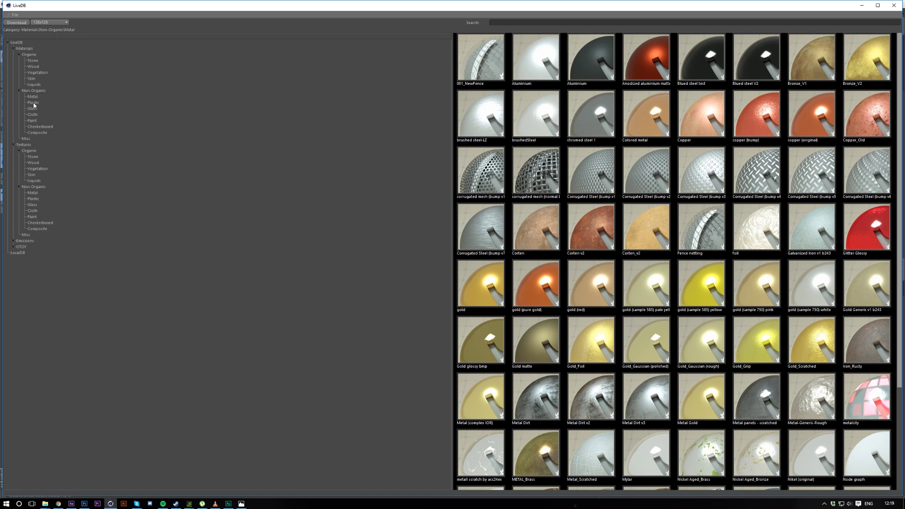
Step: Download LiveDB's gold Metal preset, close the library, and drag the gold onto the end cap
{"action": "scroll", "coordinate": [543, 236], "scroll_direction": "down", "scroll_amount": 1}
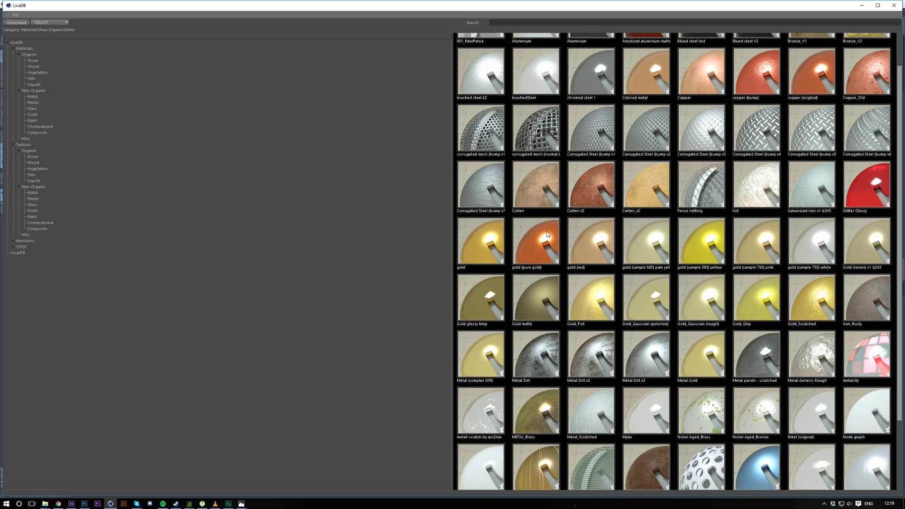
{"action": "scroll", "coordinate": [618, 244], "scroll_direction": "up", "scroll_amount": 1}
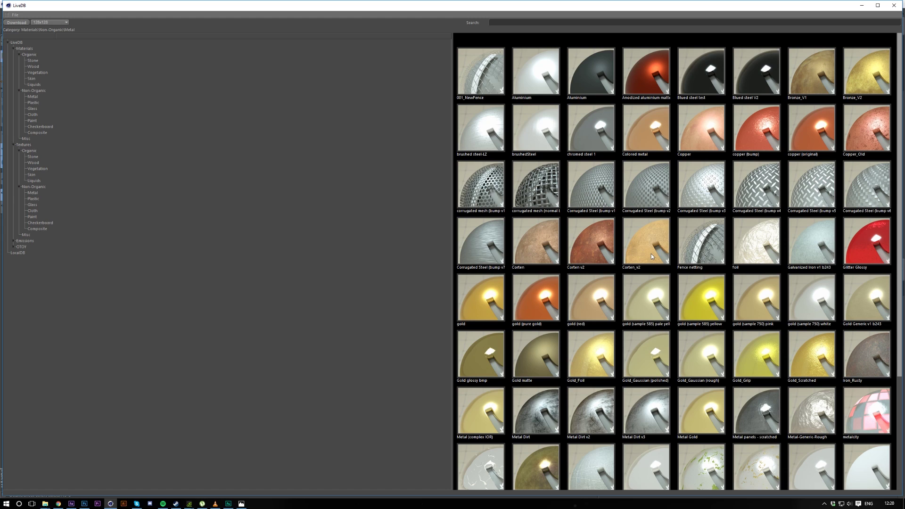
{"action": "right_click", "coordinate": [593, 309]}
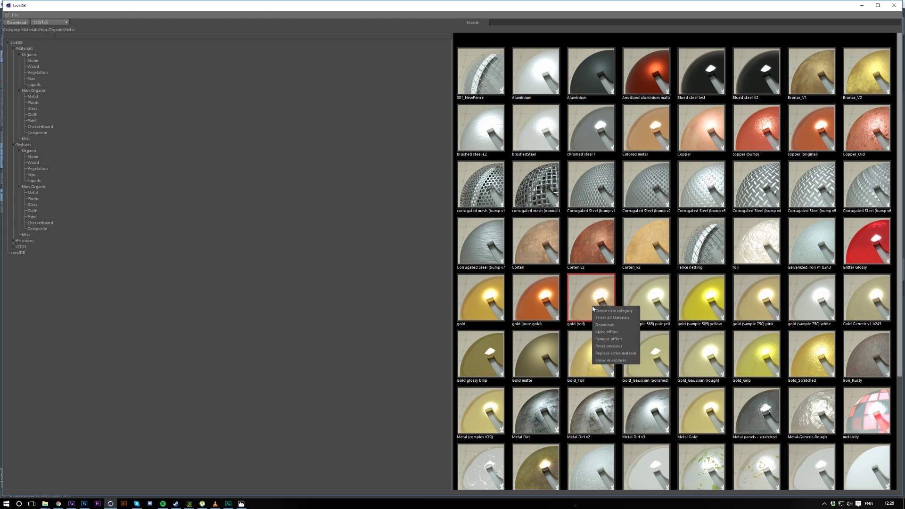
{"action": "left_click", "coordinate": [612, 326]}
{"action": "left_click", "coordinate": [488, 296]}
{"action": "left_click", "coordinate": [899, 4]}
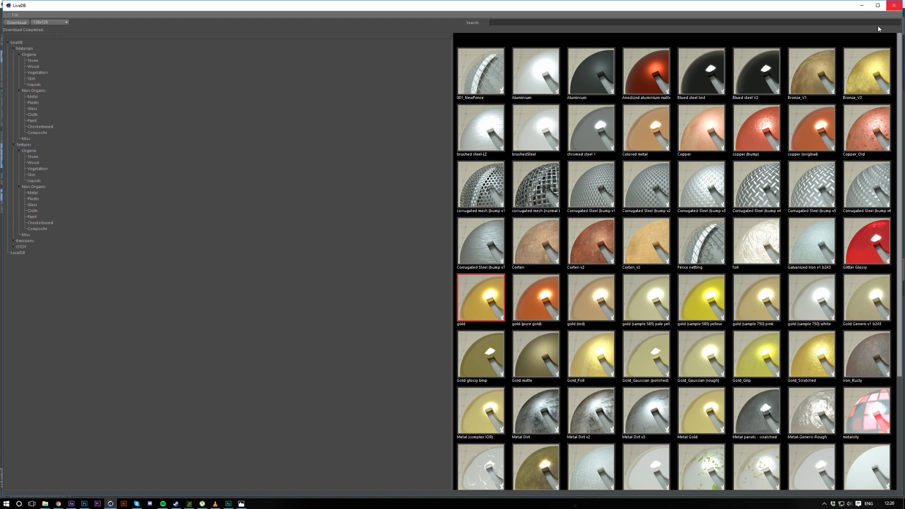
{"action": "left_click_drag", "start_coordinate": [23, 447], "coordinate": [319, 128]}
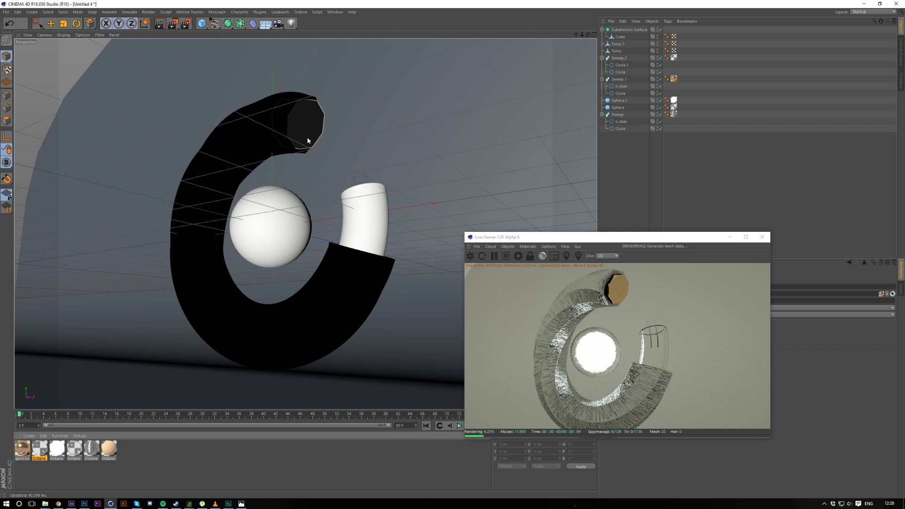
Step: Apply the gold material to Torus.1 and the small Torus, then send the scene to Live Viewer
{"action": "left_click_drag", "start_coordinate": [578, 37], "coordinate": [576, 41]}
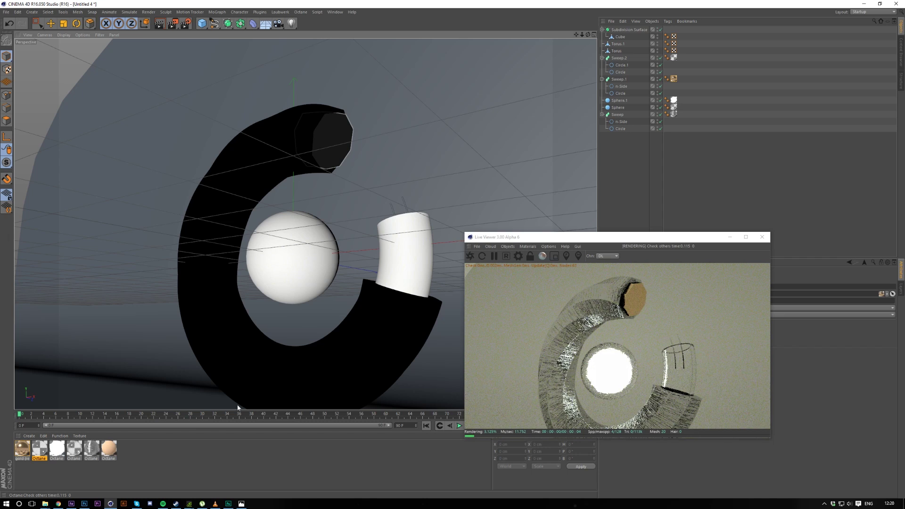
{"action": "left_click_drag", "start_coordinate": [415, 208], "coordinate": [405, 203]}
{"action": "left_click_drag", "start_coordinate": [19, 451], "coordinate": [393, 212]}
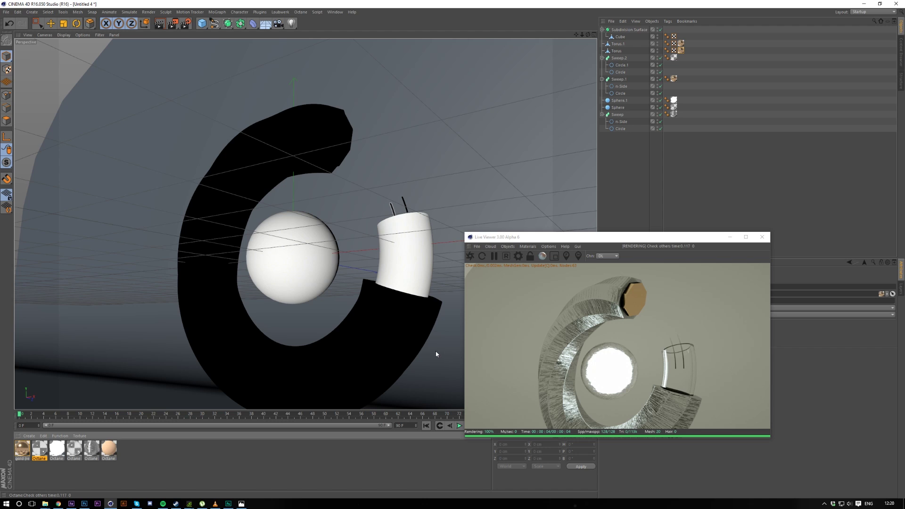
{"action": "left_click", "coordinate": [471, 256]}
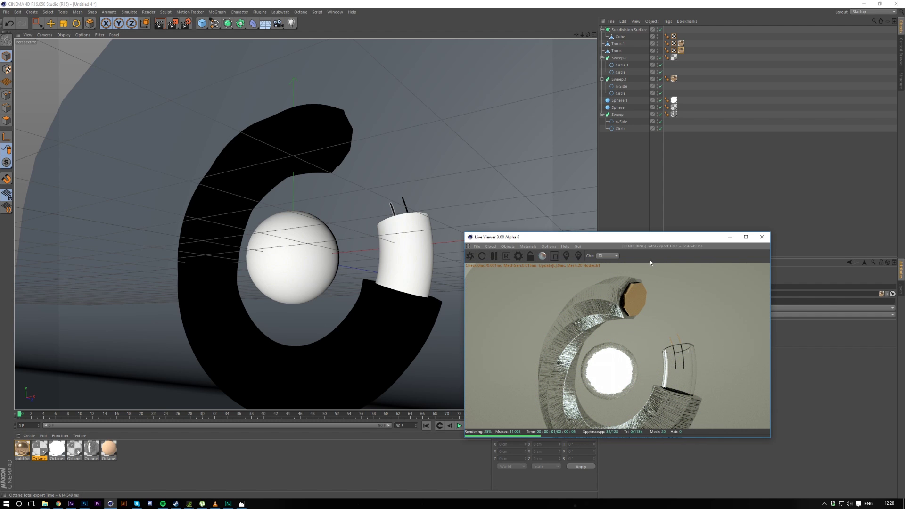
Step: Apply the peach material to the background Cube
{"action": "left_click_drag", "start_coordinate": [654, 237], "coordinate": [642, 223]}
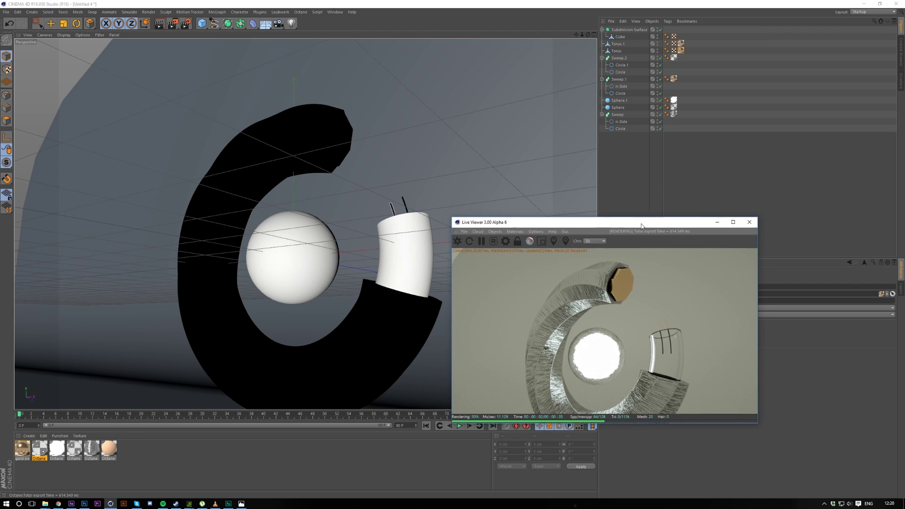
{"action": "left_click_drag", "start_coordinate": [330, 311], "coordinate": [304, 312], "text": "alt"}
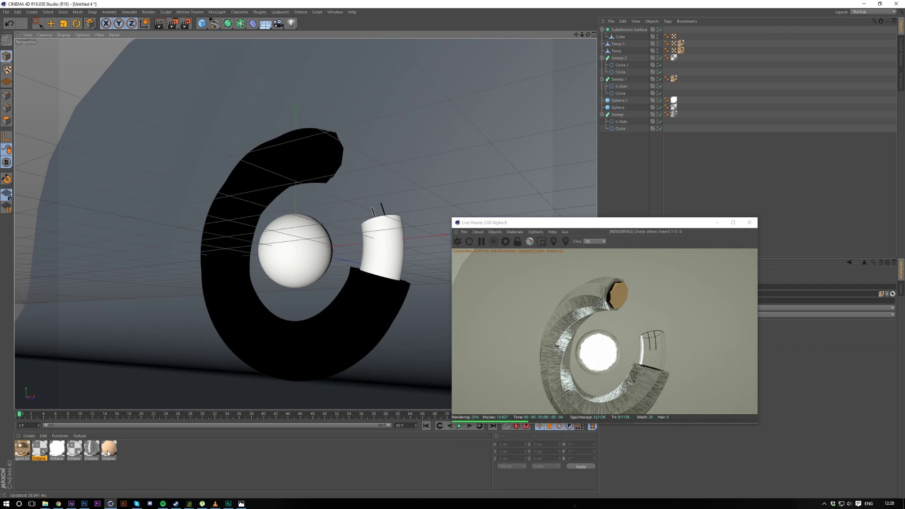
{"action": "left_click_drag", "start_coordinate": [108, 454], "coordinate": [141, 364]}
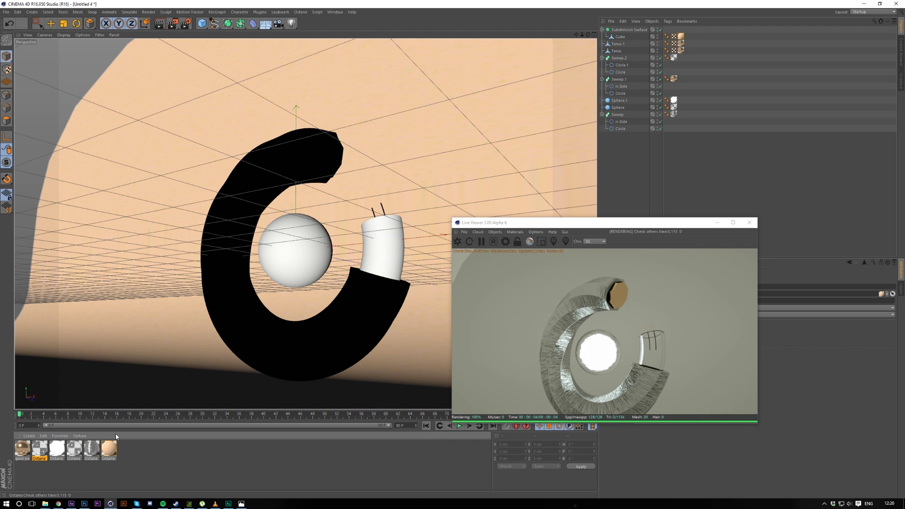
Step: Open Octane Material.2 in the Material Editor, then switch to the proj4.c4d document
{"action": "double_click", "coordinate": [109, 450]}
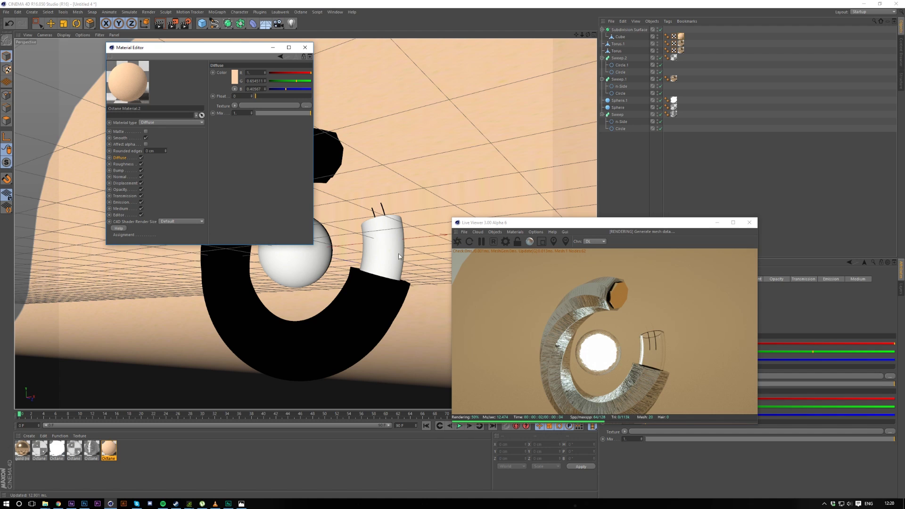
{"action": "left_click", "coordinate": [339, 12]}
{"action": "left_click", "coordinate": [358, 165]}
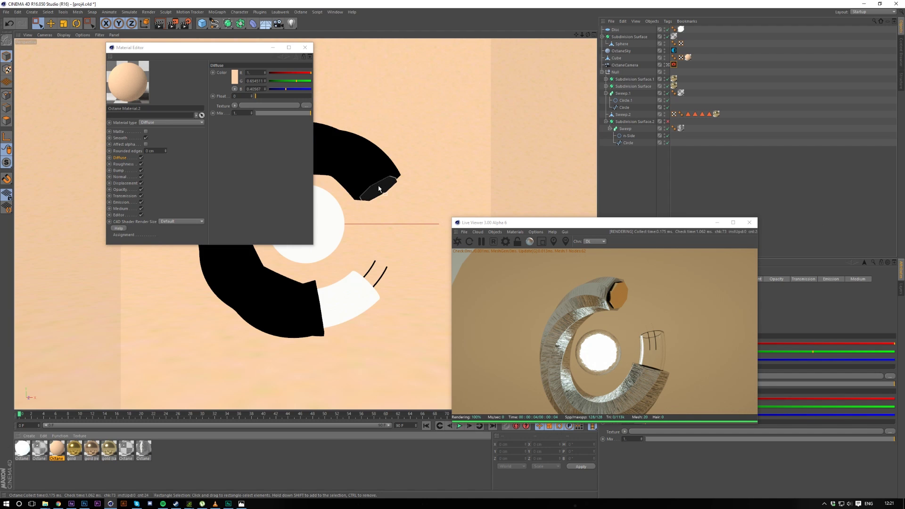
Step: Restart the Live Viewer render of proj4 and bring up C copy.png in Photos beside it
{"action": "left_click", "coordinate": [458, 241]}
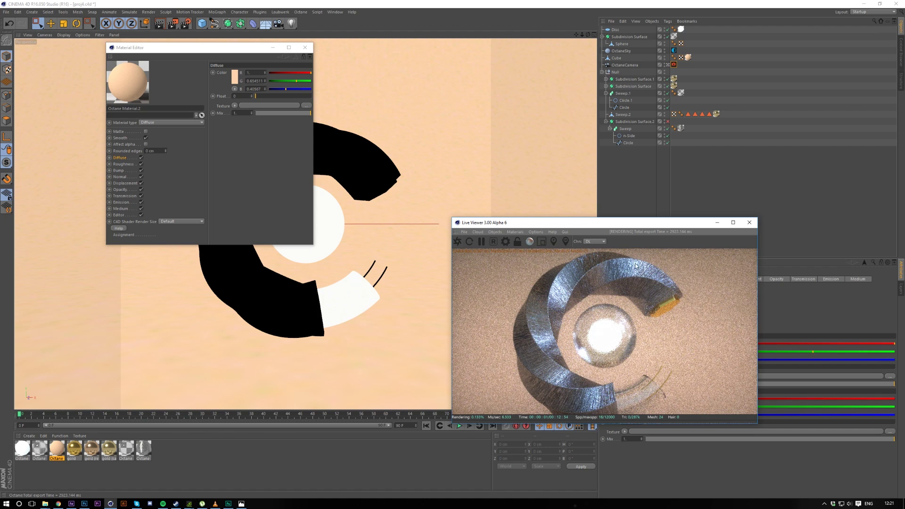
{"action": "left_click_drag", "start_coordinate": [615, 227], "coordinate": [618, 227]}
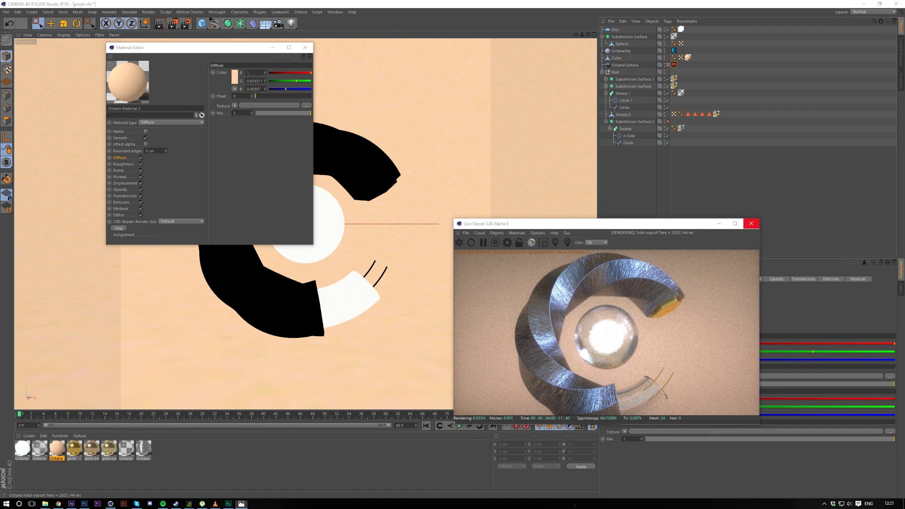
{"action": "key", "text": "alt+Tab"}
{"action": "left_click_drag", "start_coordinate": [164, 108], "coordinate": [99, 116]}
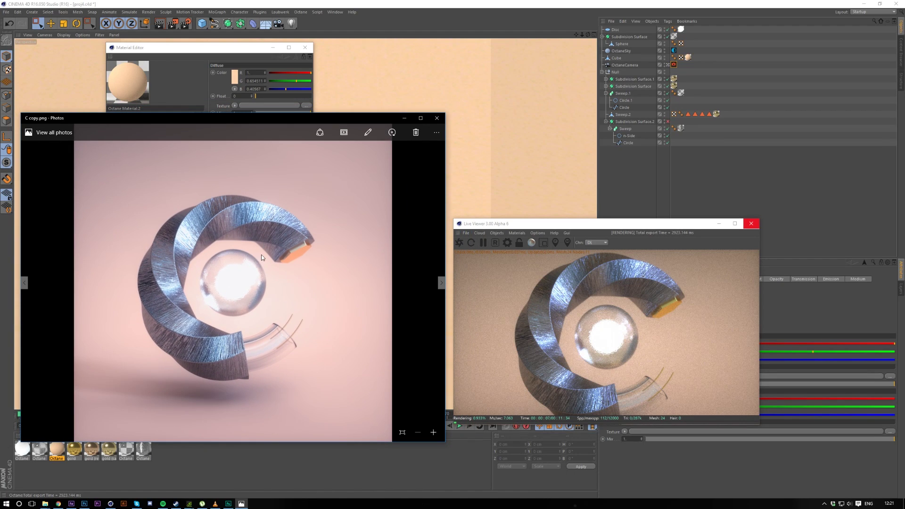
Step: Move the C copy.png Photos window to the right, then bring Cinema 4D forward
{"action": "mouse_move", "coordinate": [250, 123]}
{"action": "left_mouse_down"}
{"action": "mouse_move", "coordinate": [268, 121]}
{"action": "mouse_move", "coordinate": [255, 126]}
{"action": "left_mouse_up"}
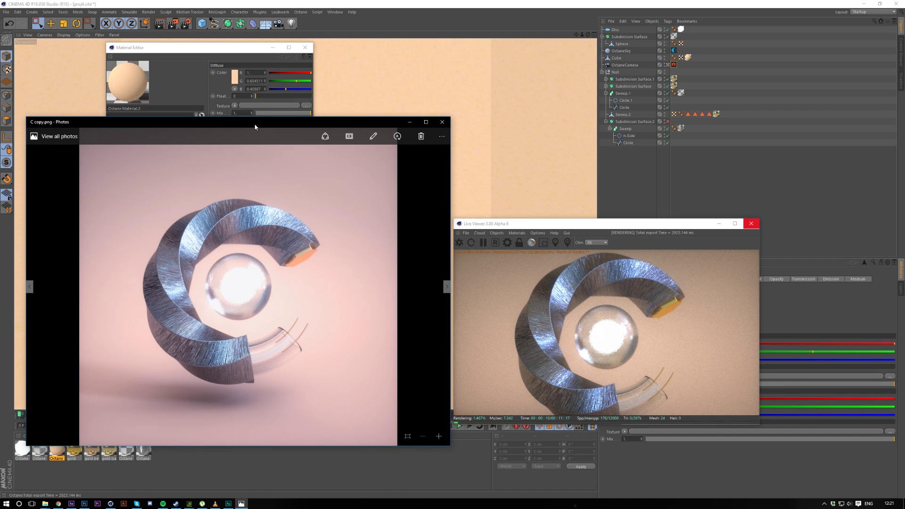
{"action": "left_click_drag", "start_coordinate": [255, 127], "coordinate": [759, 147]}
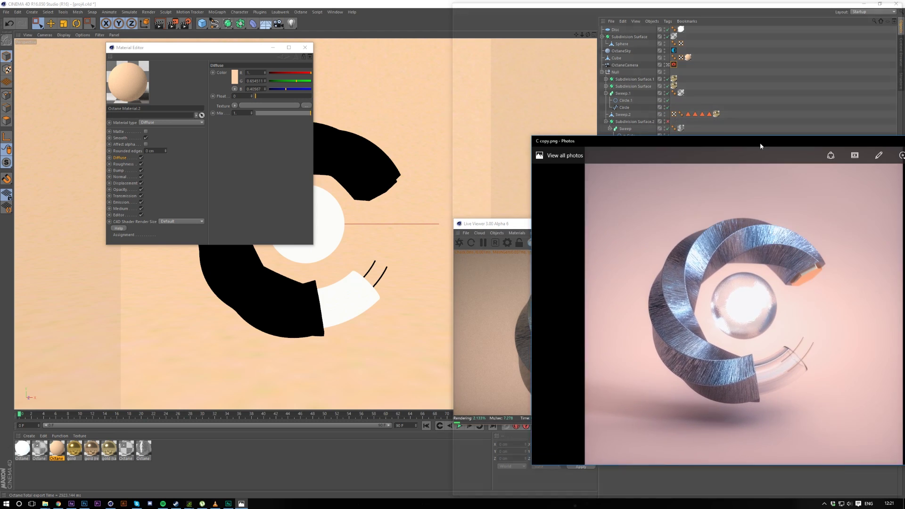
{"action": "left_click", "coordinate": [751, 224]}
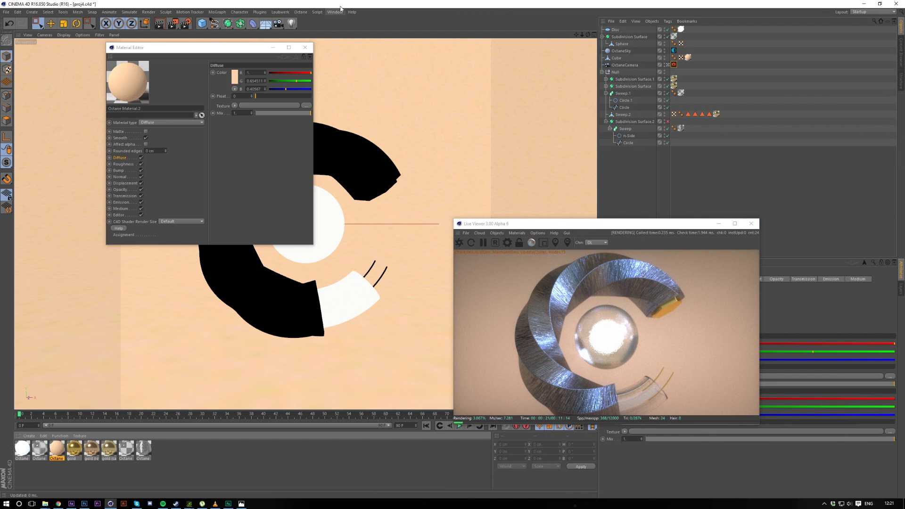
Step: Switch back to Untitled 4 and restart its Live Viewer render
{"action": "left_click", "coordinate": [341, 12]}
{"action": "left_click", "coordinate": [351, 173]}
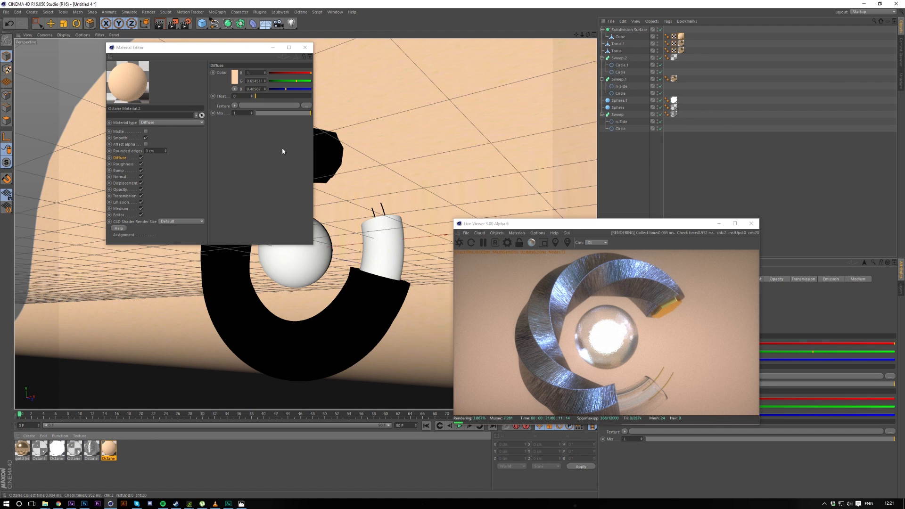
{"action": "left_click", "coordinate": [460, 243]}
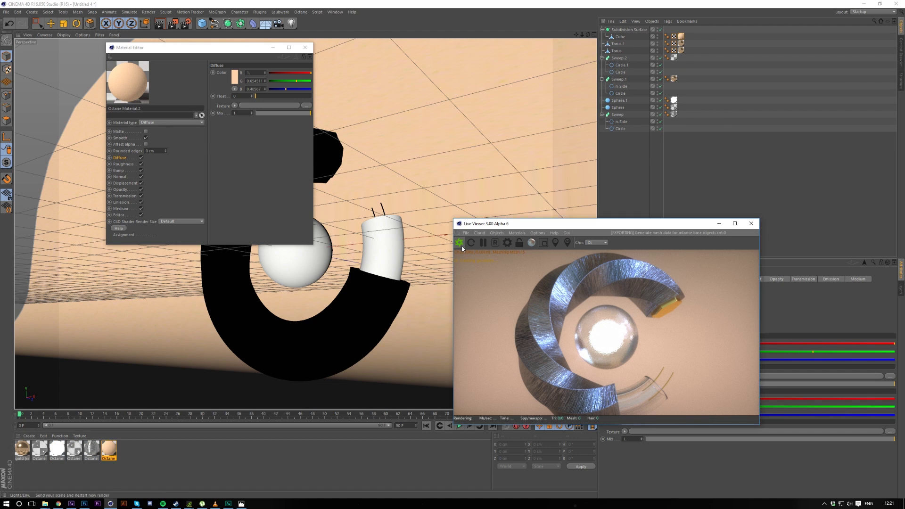
Step: Check the peach Diffuse colour values in the Color Picker, then close the Material Editor
{"action": "left_click", "coordinate": [234, 78]}
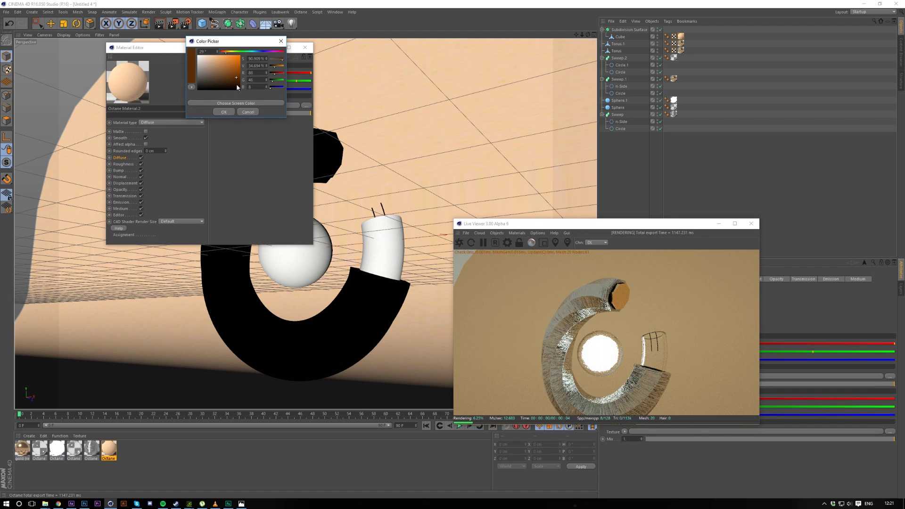
{"action": "left_click", "coordinate": [247, 112]}
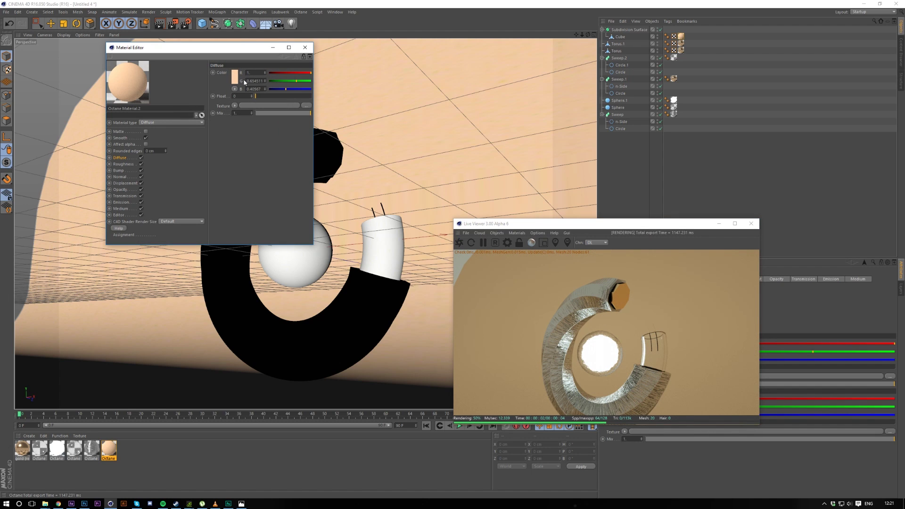
{"action": "key", "text": "Tab"}
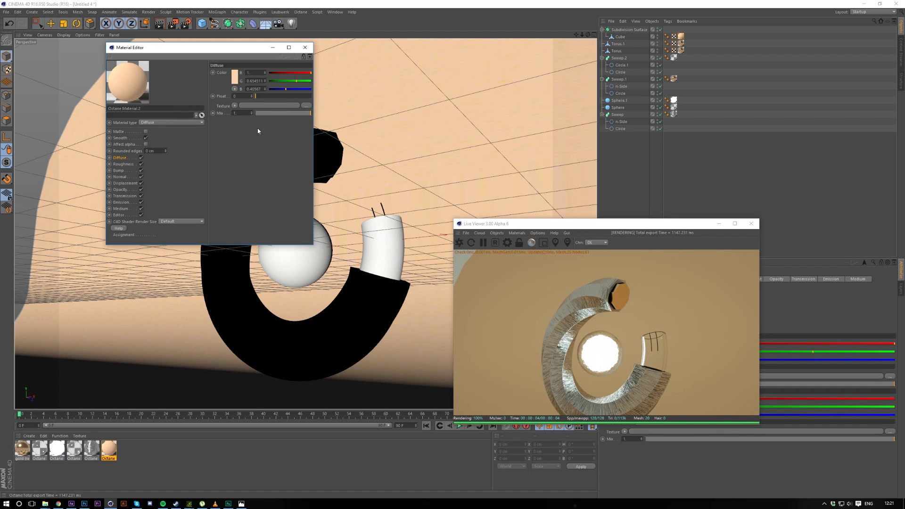
{"action": "left_click", "coordinate": [255, 89]}
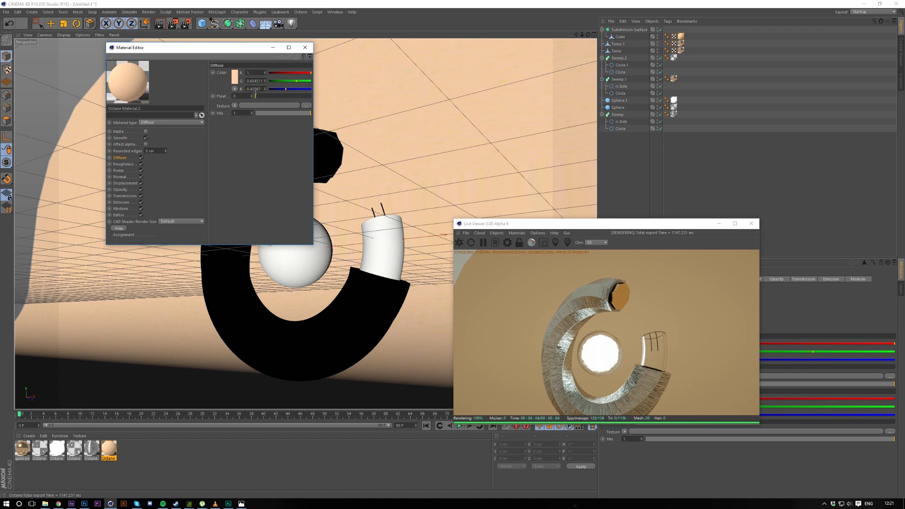
{"action": "left_click", "coordinate": [305, 47]}
{"action": "left_click_drag", "start_coordinate": [587, 35], "coordinate": [577, 36]}
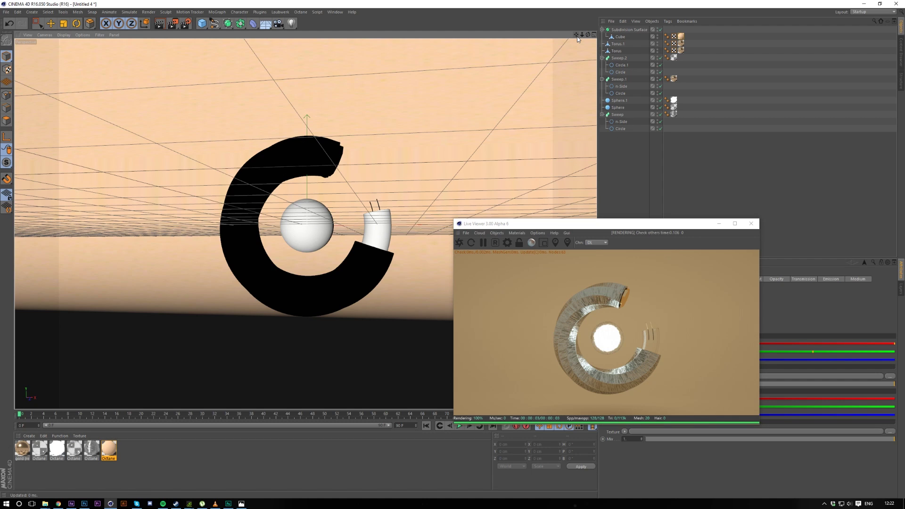